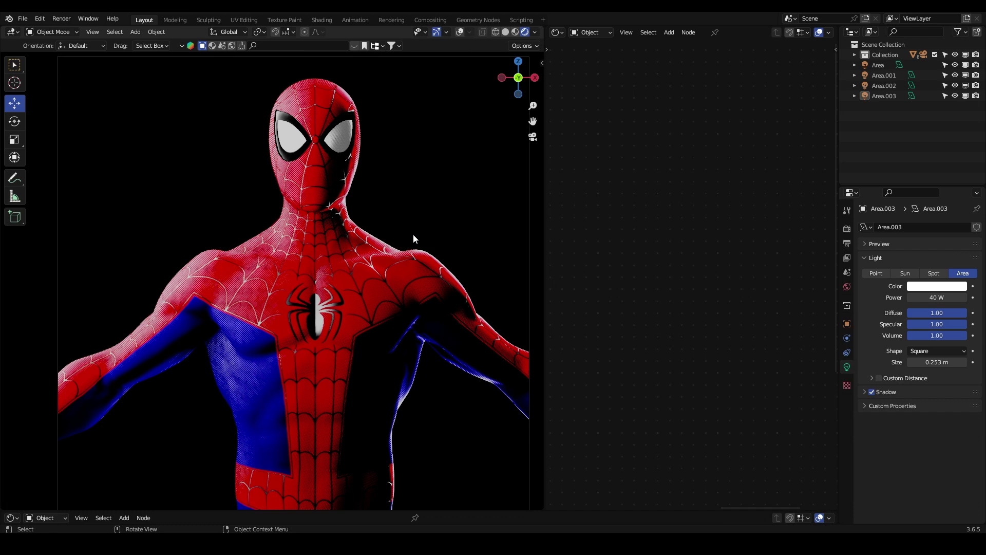
Step: Select the Spider-Man body mesh and examine its ShaderVerse node settings beside the highlight dots and shadow lines on the suit
scroll(380, 242, "up", 3)
left_click(344, 235)
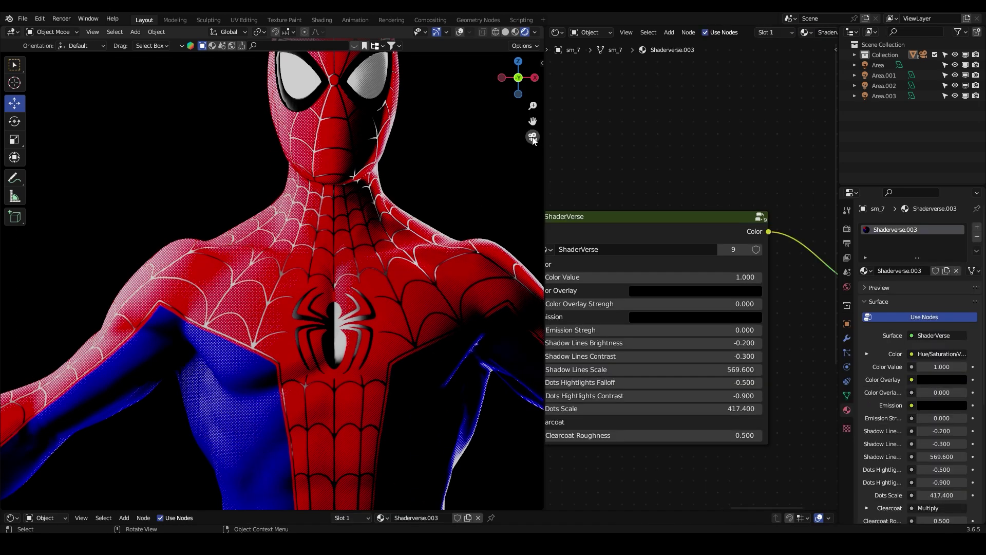
left_click_drag(533, 122, 507, 180)
middle_click_drag(669, 156, 715, 145)
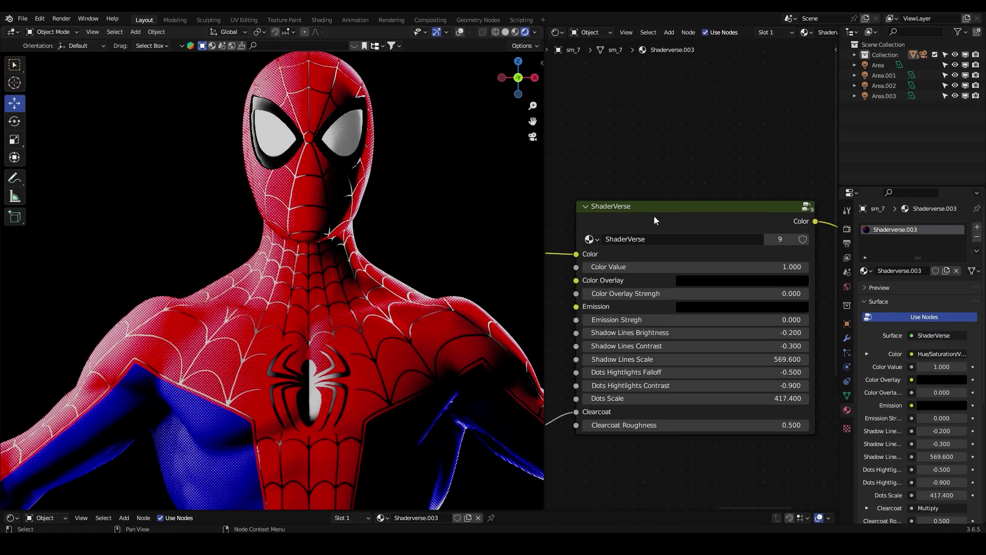
left_click_drag(653, 213, 664, 213)
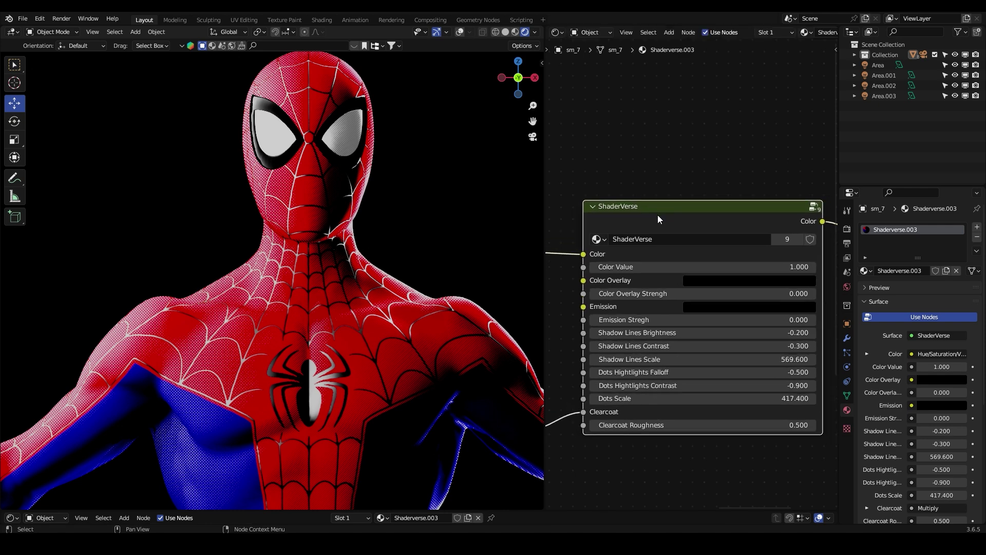
scroll(679, 163, "down", 2)
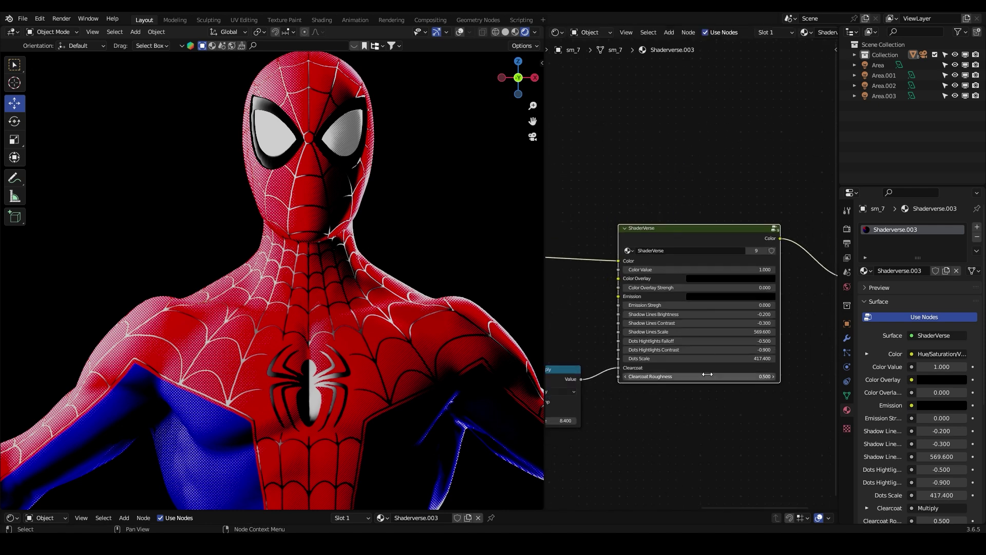
scroll(717, 418, "up", 1)
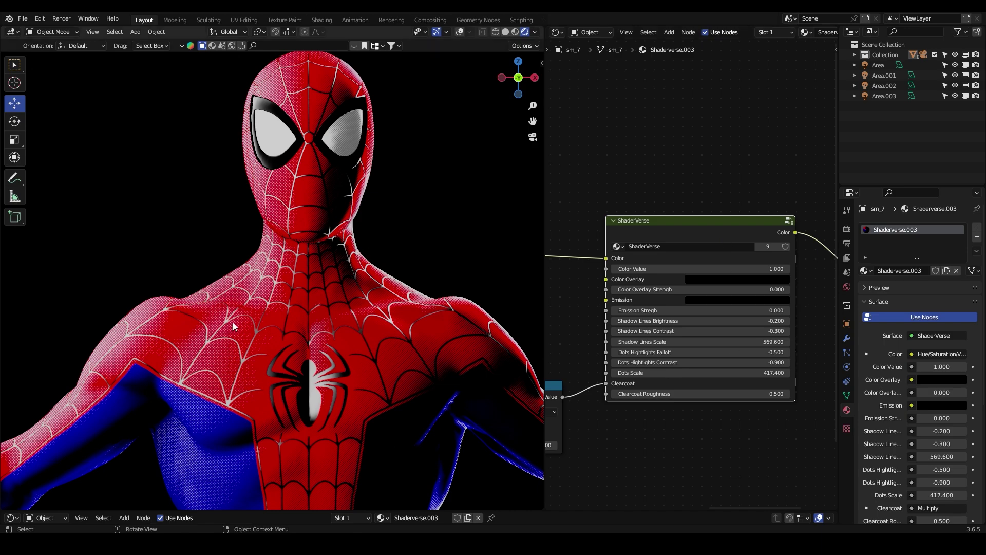
scroll(290, 354, "up", 3)
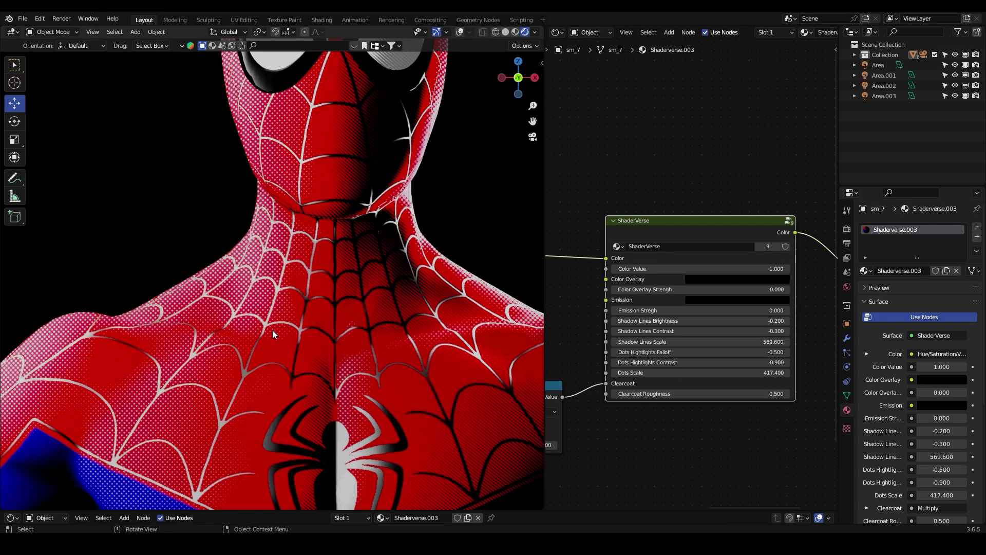
scroll(272, 333, "up", 2)
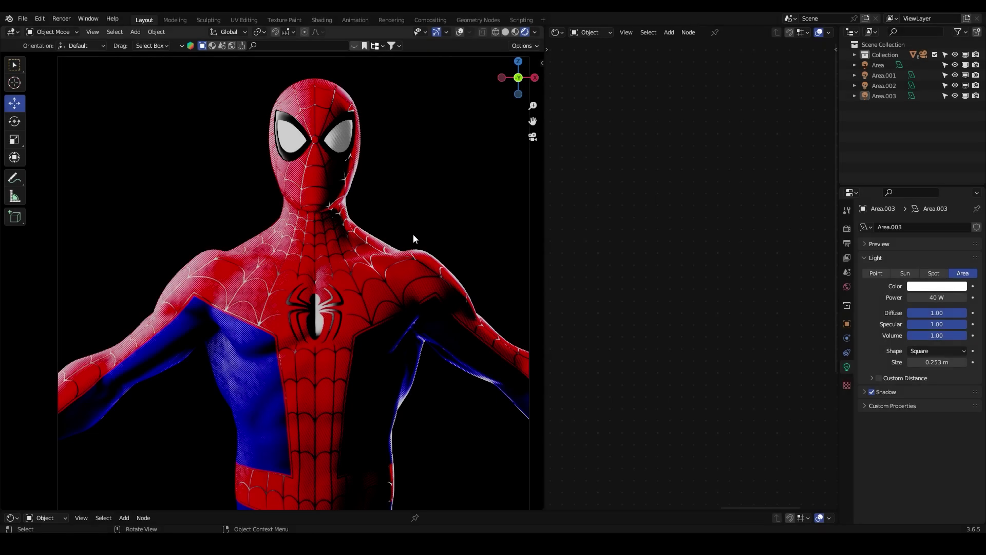
Step: Inspect the body's ShaderVerse material again, comparing the node's parameters with the halftone shading on the neck and chest
scroll(413, 238, "up", 3)
left_click(343, 236)
scroll(342, 236, "up", 2)
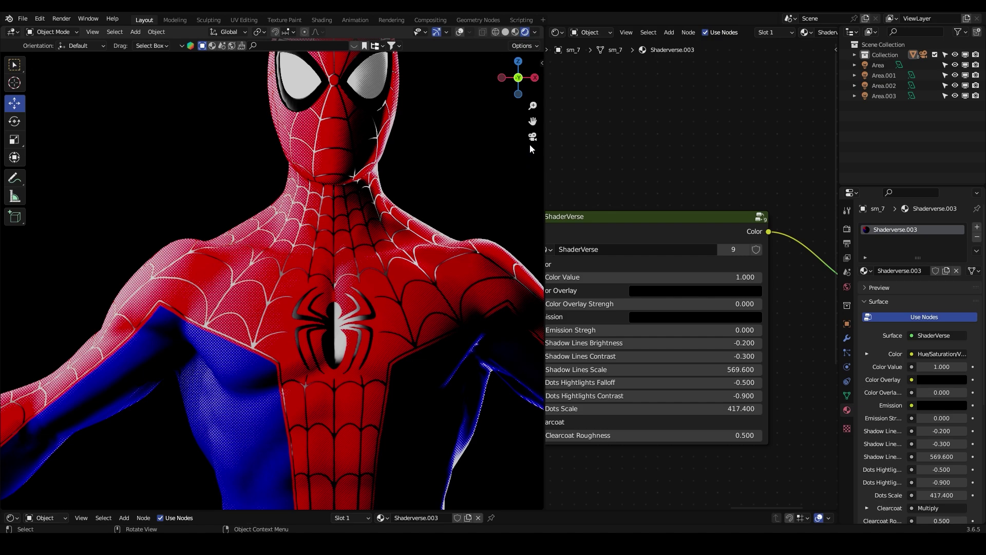
middle_click_drag(530, 149, 504, 206, "shift")
middle_click_drag(671, 155, 718, 145)
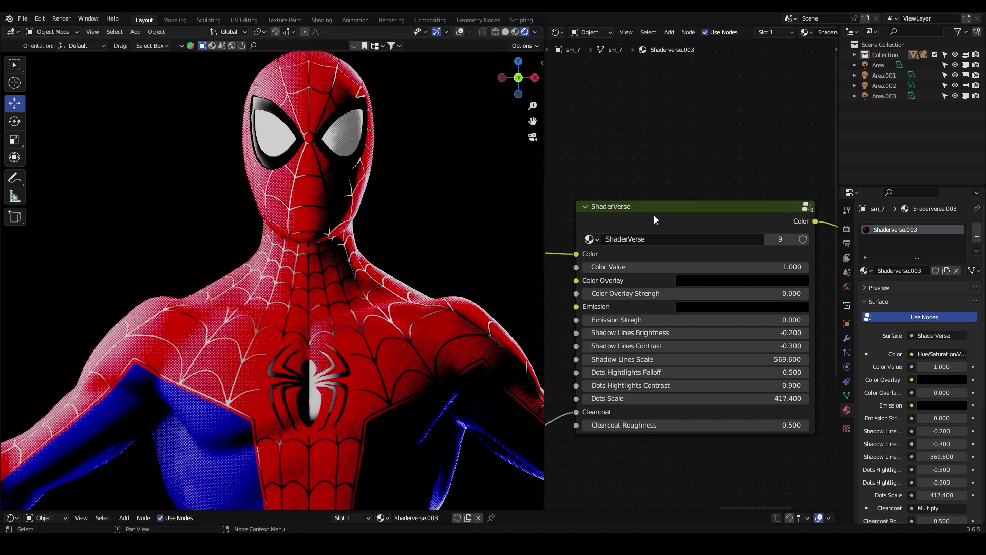
mouse_move(652, 213)
left_mouse_down()
mouse_move(665, 207)
mouse_move(658, 215)
left_mouse_up()
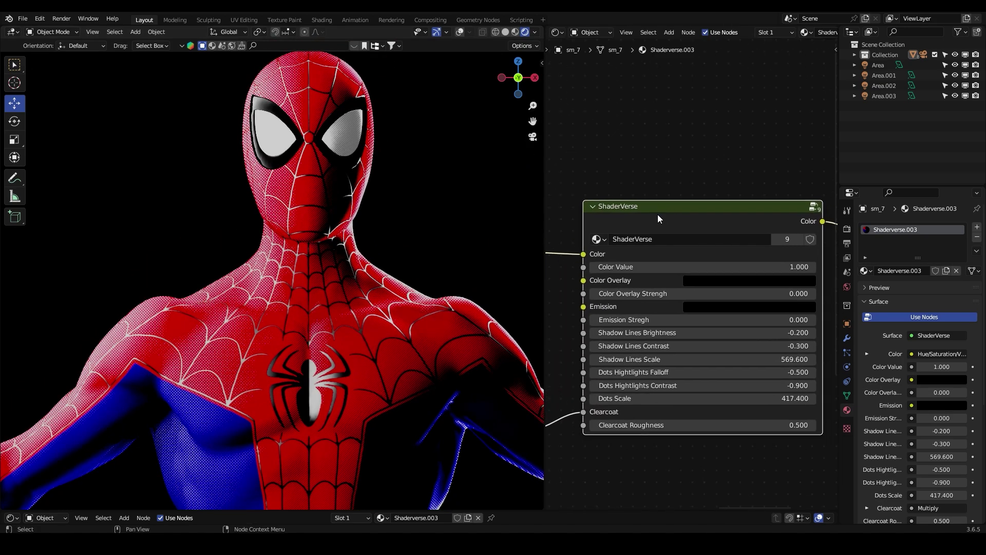
scroll(680, 173, "down", 2)
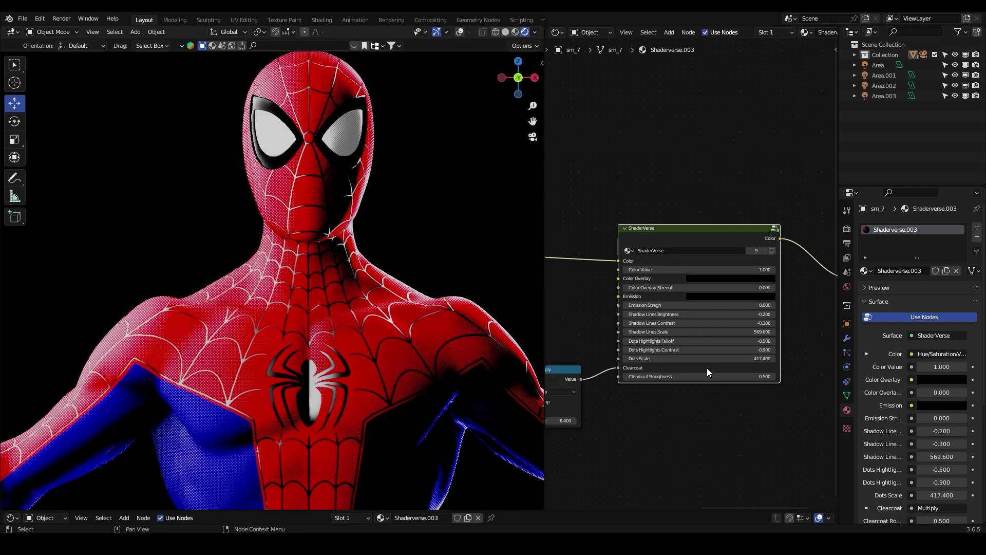
scroll(718, 423, "up", 1)
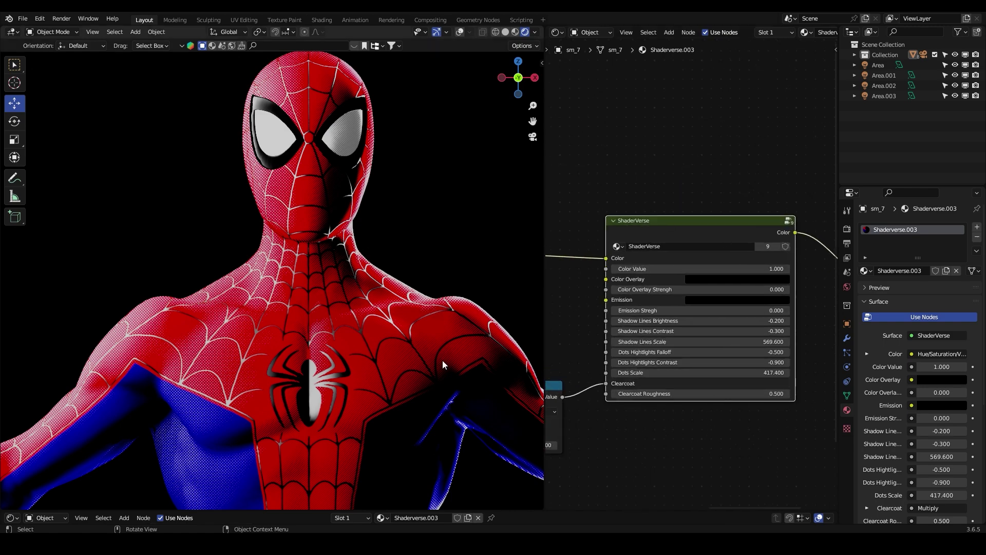
scroll(273, 347, "up", 5)
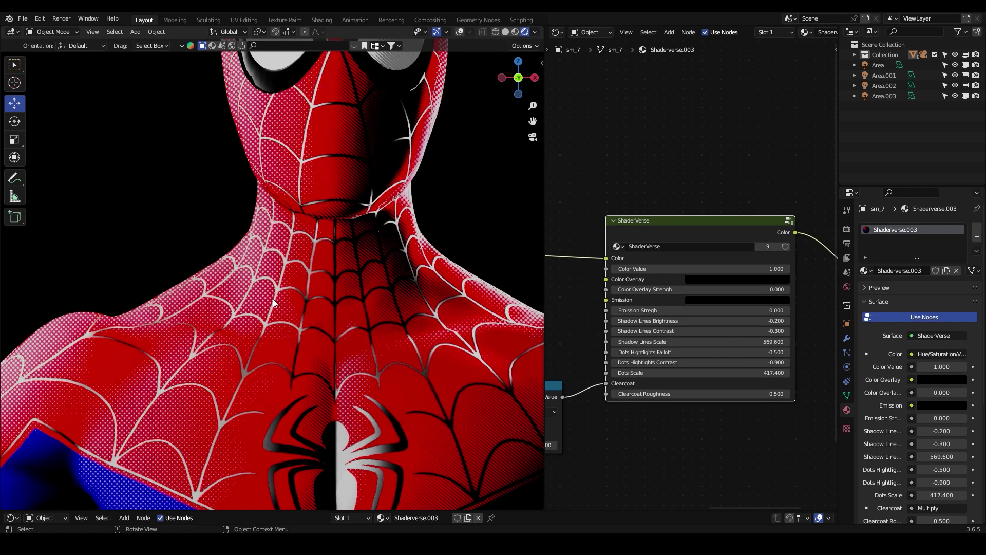
scroll(273, 345, "up", 2)
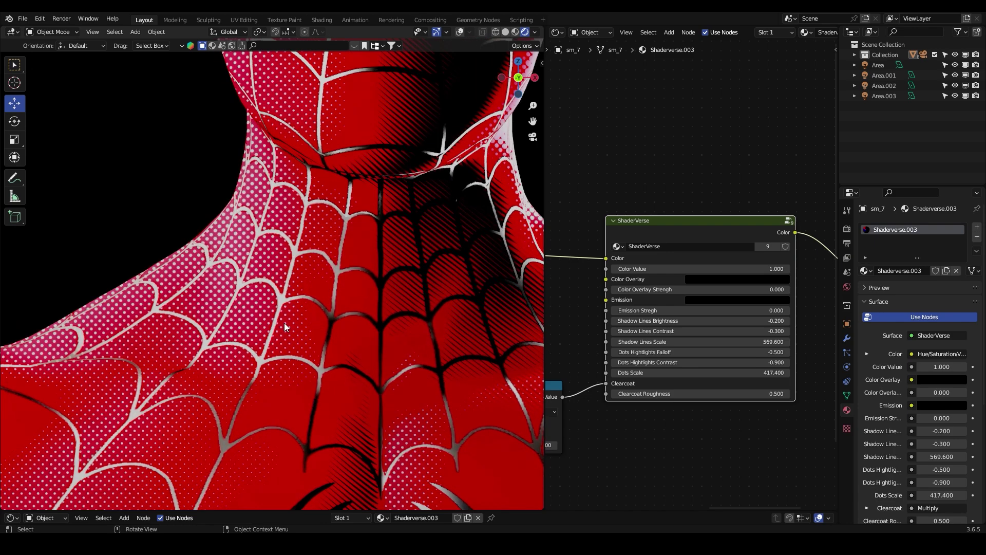
scroll(285, 322, "down", 4)
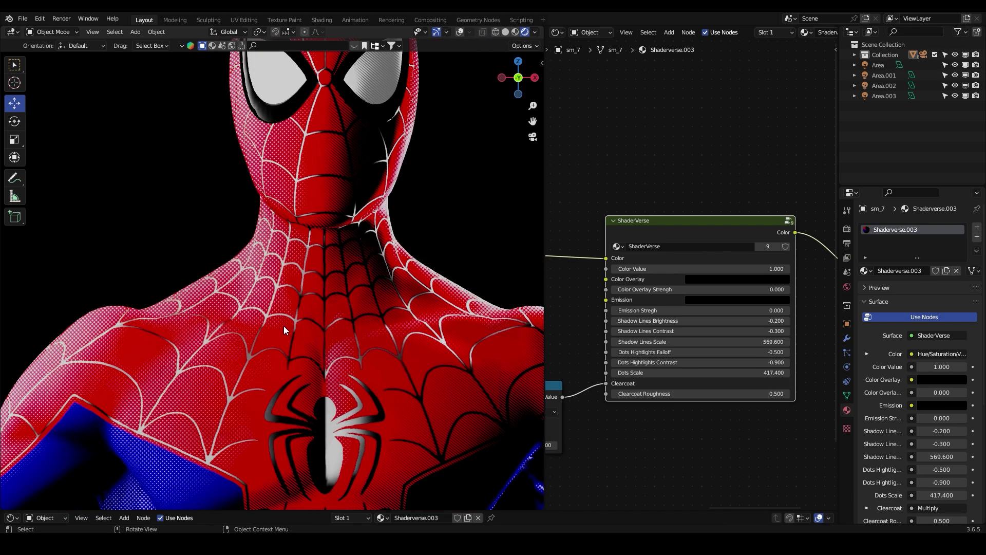
scroll(284, 326, "down", 2)
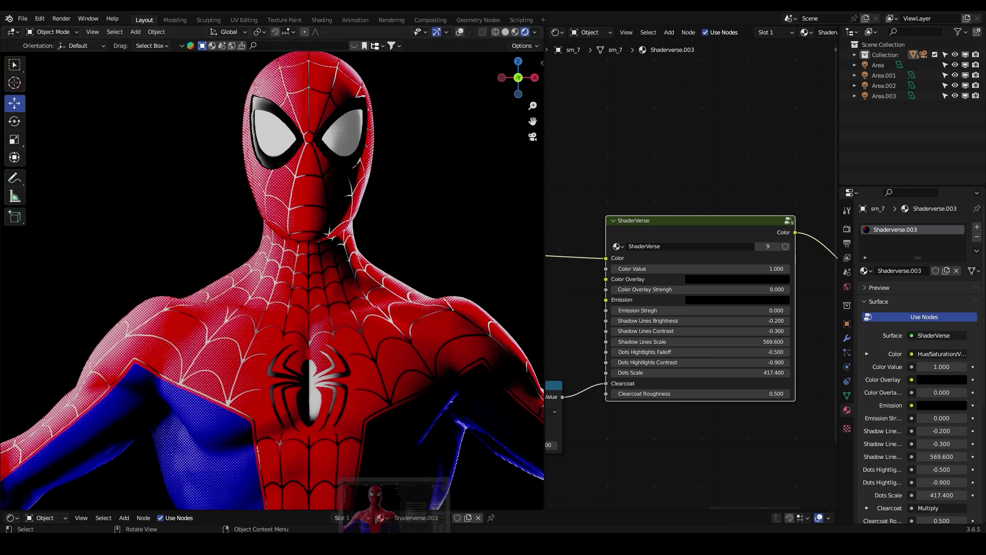
Step: Open a new Blender instance and dismiss its splash screen
right_click(395, 543)
left_click(256, 232)
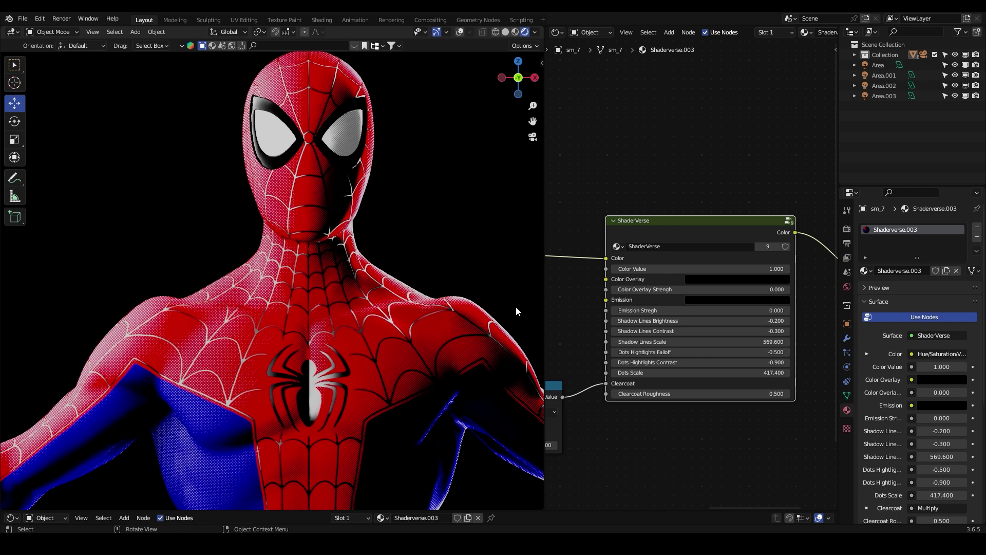
right_click(394, 543)
left_click(380, 491)
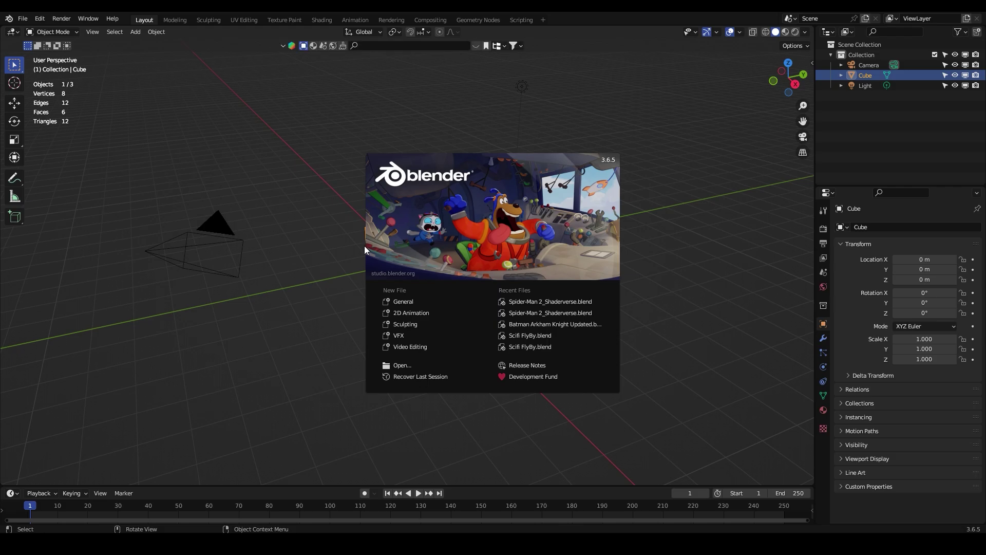
left_click(725, 192)
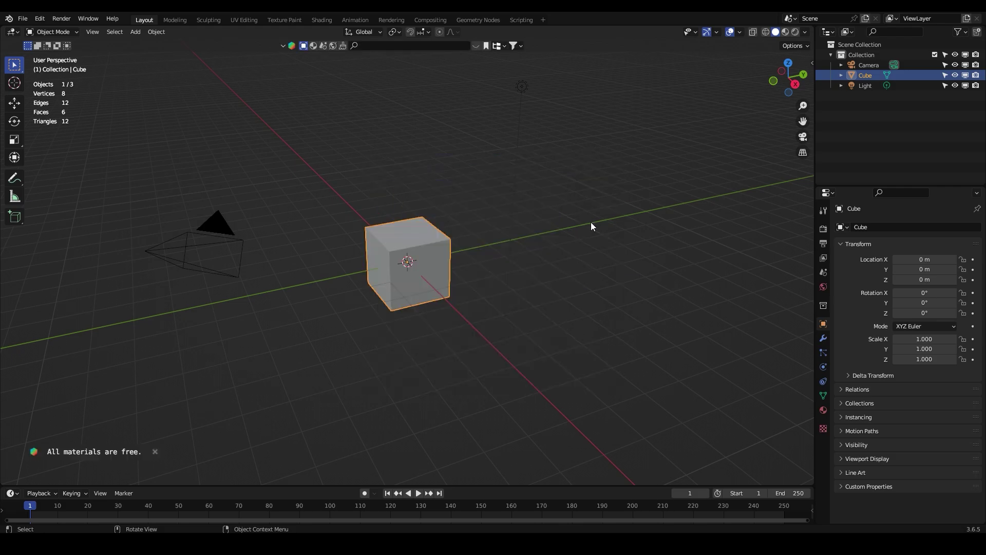
Step: Delete all the default scene objects and add a monkey mesh
key("a")
key("Delete")
key("shift+a")
mouse_move(607, 223)
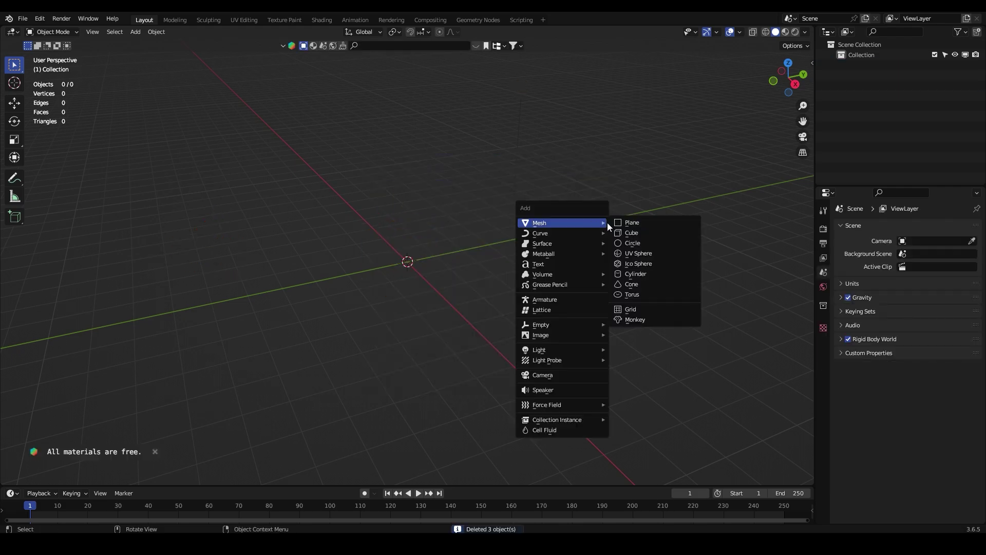
left_click(637, 320)
Step: Shade the monkey mesh smooth
middle_click_drag(395, 230, 425, 209)
right_click(426, 209)
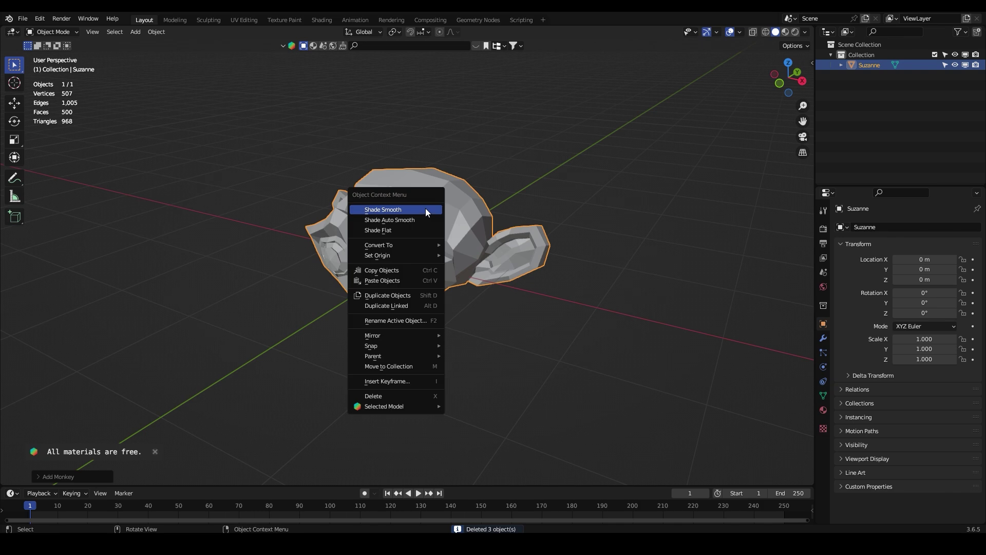
left_click(426, 208)
Step: Add a Subdivision Surface modifier with viewport level 2 to the monkey and apply it
left_click(824, 338)
left_click(852, 227)
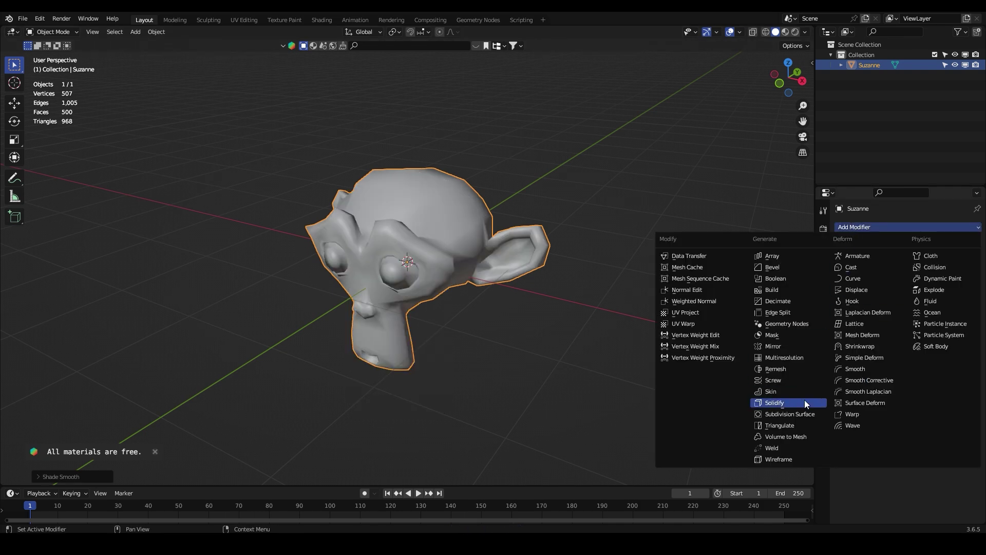
left_click(761, 410)
left_click(964, 272)
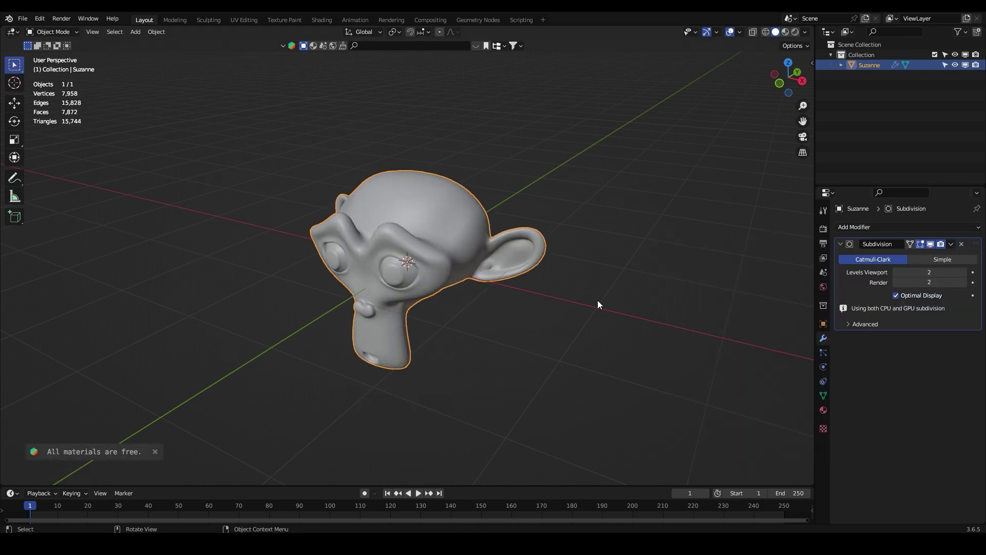
middle_click_drag(597, 300, 637, 297)
left_click(951, 244)
left_click(920, 260)
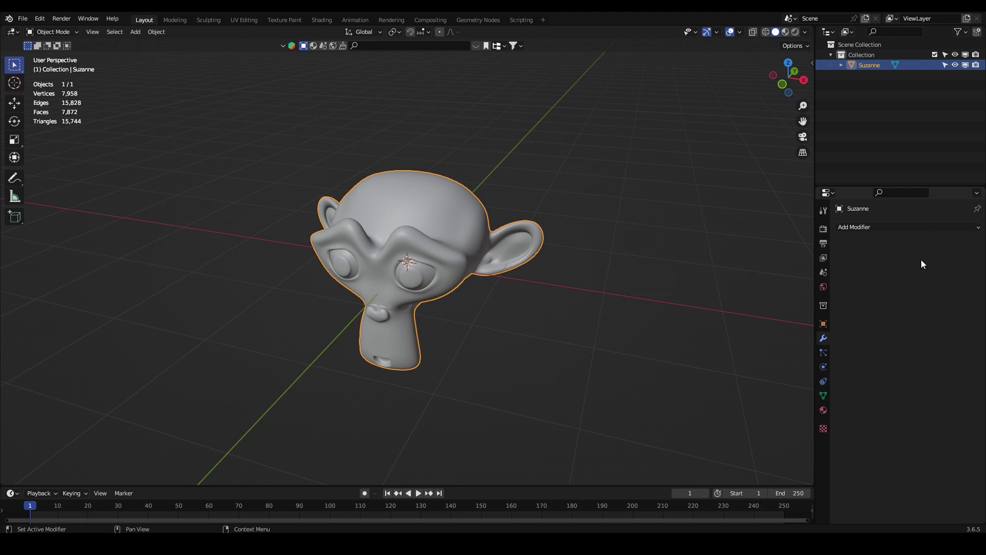
Step: Set the Eevee viewport sampling to 256
left_click(823, 228)
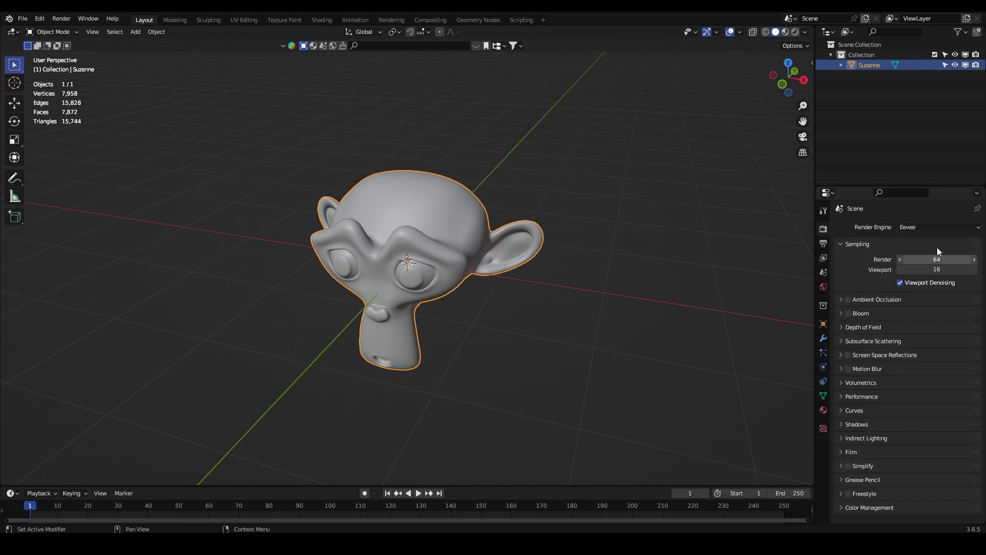
left_click(923, 266)
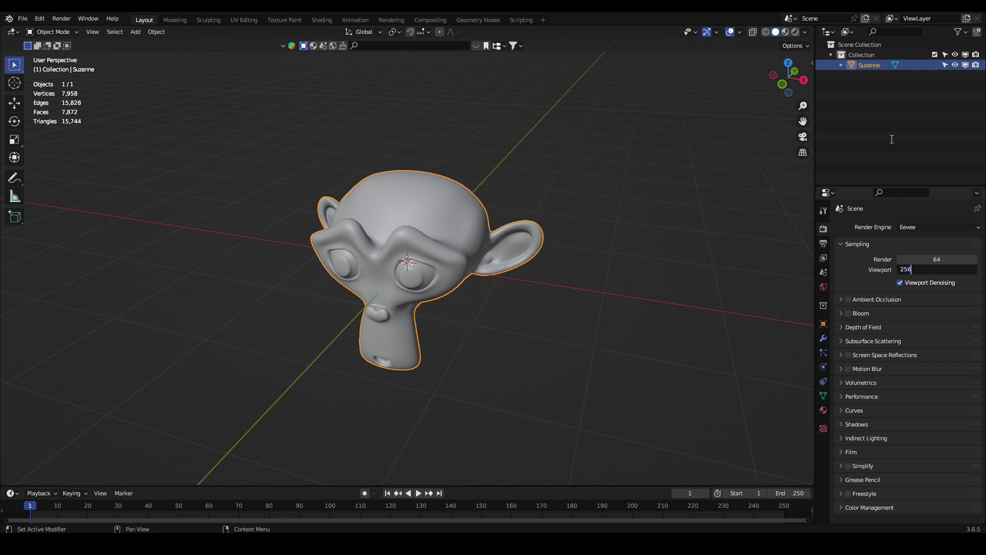
type("256")
key("Return")
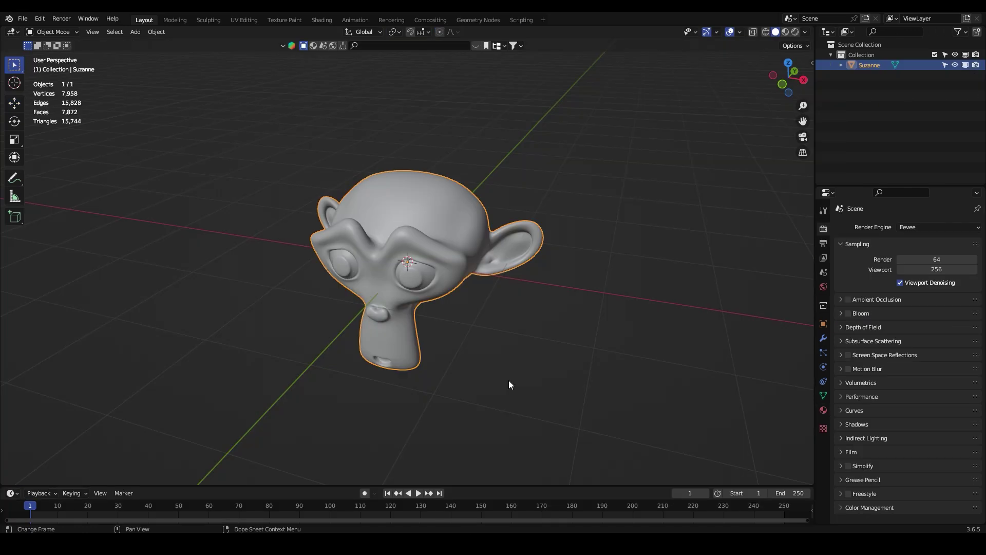
Step: Split the 3D viewport vertically into two side-by-side areas, leaving the first slightly wider
right_click(787, 176)
left_click(786, 176)
left_click(469, 216)
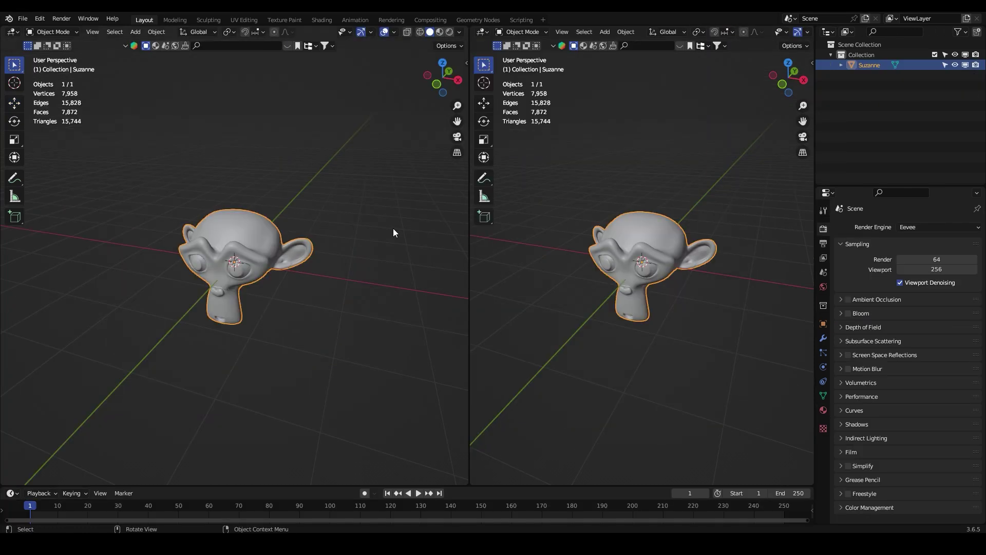
Step: Show the first viewport in rendered shading with an orthographic view, and hide its overlays and gizmos
left_click(449, 31)
scroll(347, 183, "up", 5)
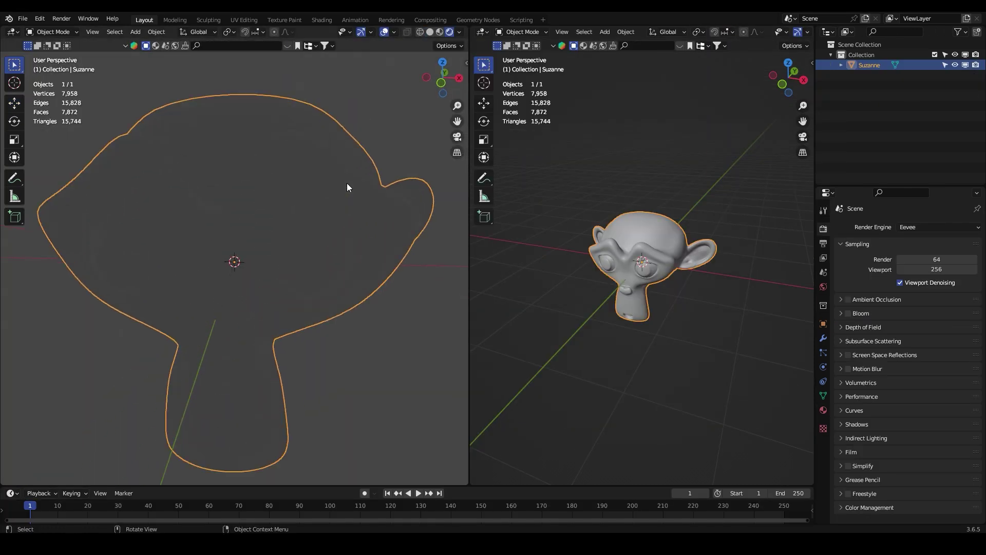
middle_click_drag(357, 213, 341, 217)
scroll(341, 217, "down", 4)
left_click(458, 153)
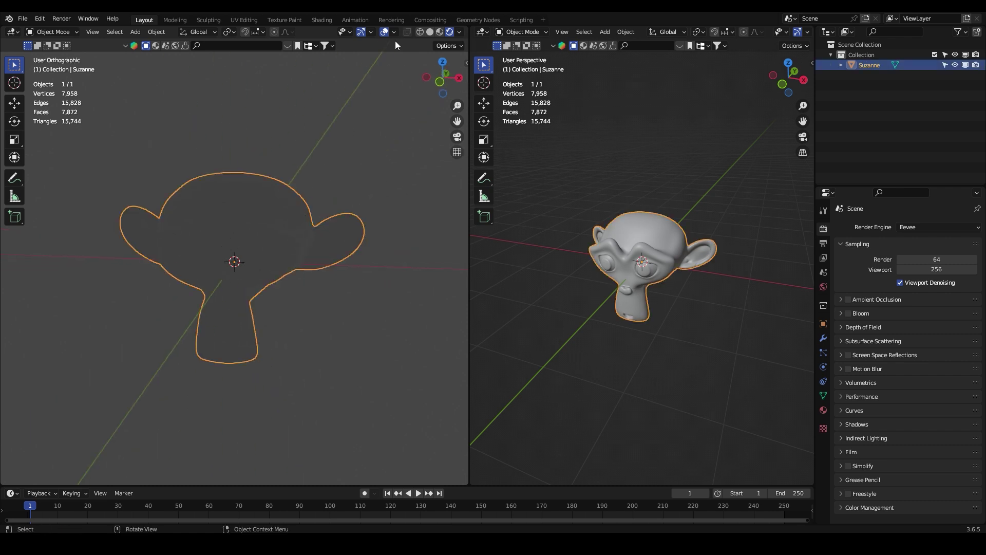
left_click(384, 32)
Step: Change the second viewport to the Shader Editor and set its shader type to World
left_click(481, 32)
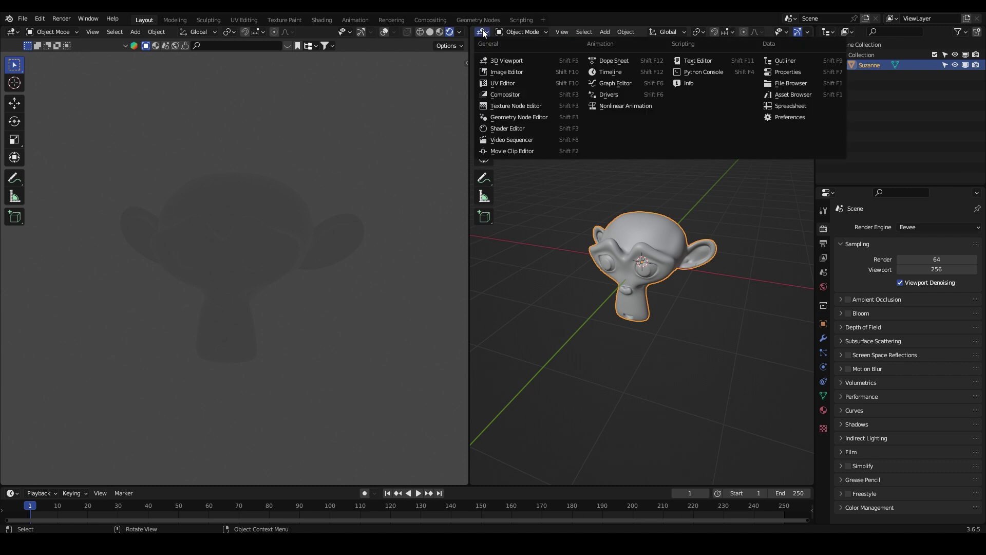
left_click(504, 129)
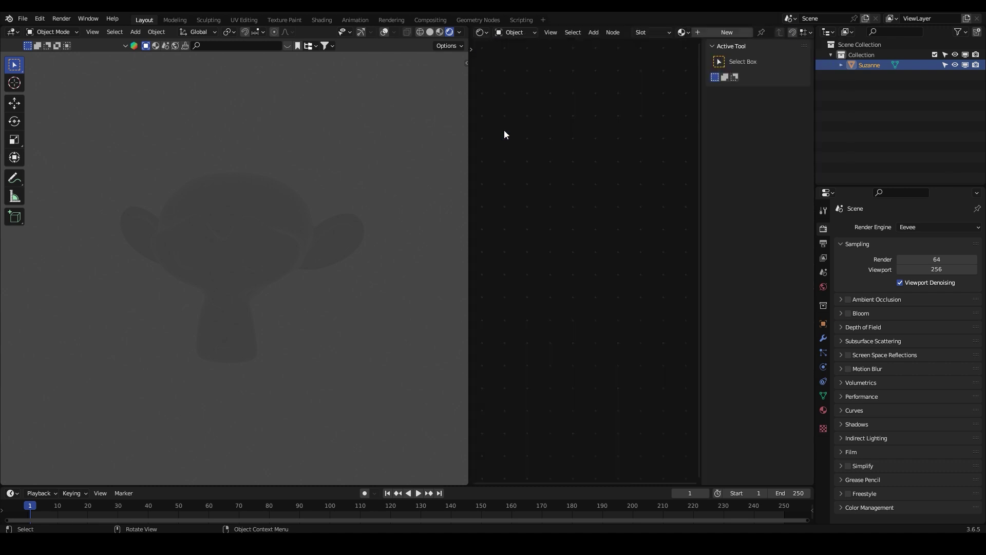
left_click(515, 33)
left_click(510, 57)
Step: Delete the Sun Direction and Daylight Environment nodes from the world shader, keeping Background and World Output
scroll(611, 191, "up", 2)
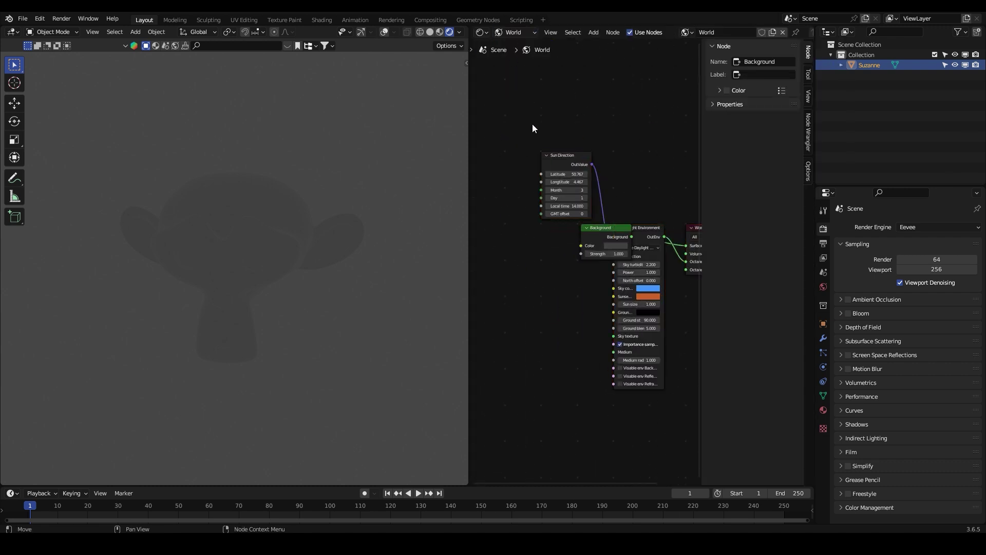
left_click_drag(532, 124, 598, 181)
key("x")
left_click(642, 227)
key("x")
middle_click_drag(647, 232, 618, 236)
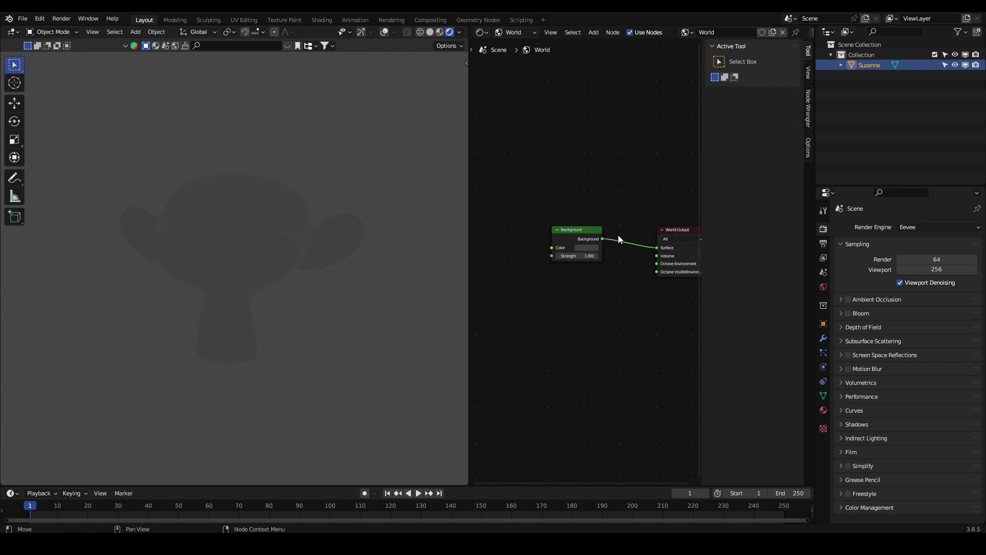
Step: Hide the node editor's sidebar and set the Background node's strength to 0
key("n")
scroll(664, 325, "up", 2)
left_click_drag(637, 255, 560, 356)
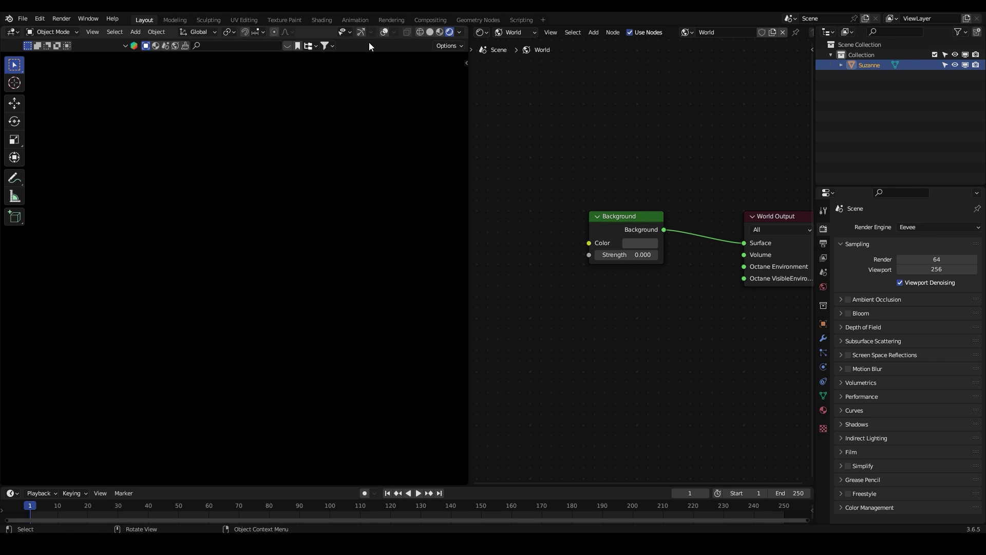
Step: Show the first viewport in solid shading, place the 3D cursor on the monkey's forehead and add an area light there
left_click(430, 32)
left_click(14, 85)
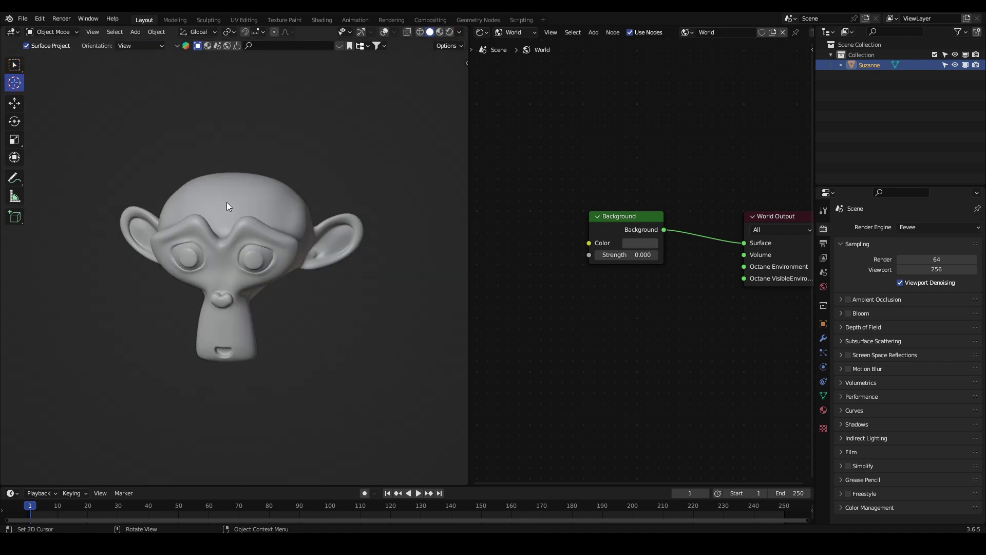
key("shift+a")
mouse_move(185, 330)
left_click(282, 363)
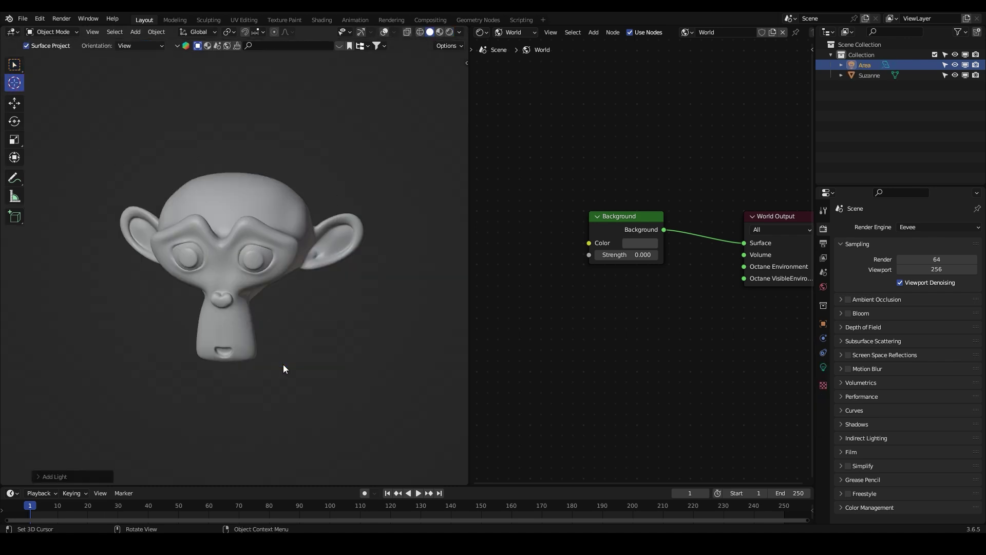
Step: Show the viewport's overlays and gizmos again, and raise the area light above the monkey head
left_click(14, 103)
left_click(386, 32)
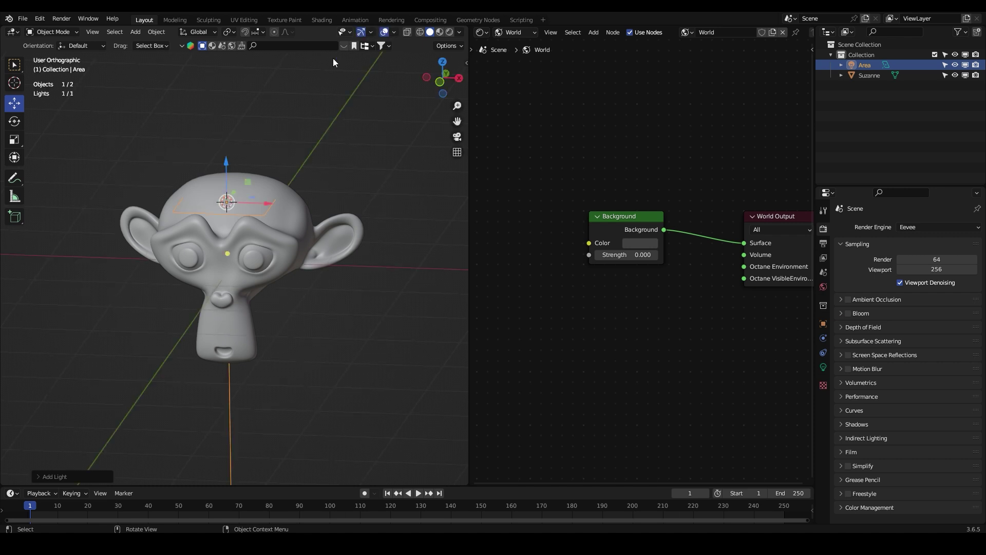
left_click_drag(226, 174, 227, 77)
middle_click_drag(421, 139, 360, 226)
Step: Set the area light's power to 40 W and show the viewport in rendered shading from the front
left_click(823, 367)
left_click(929, 297)
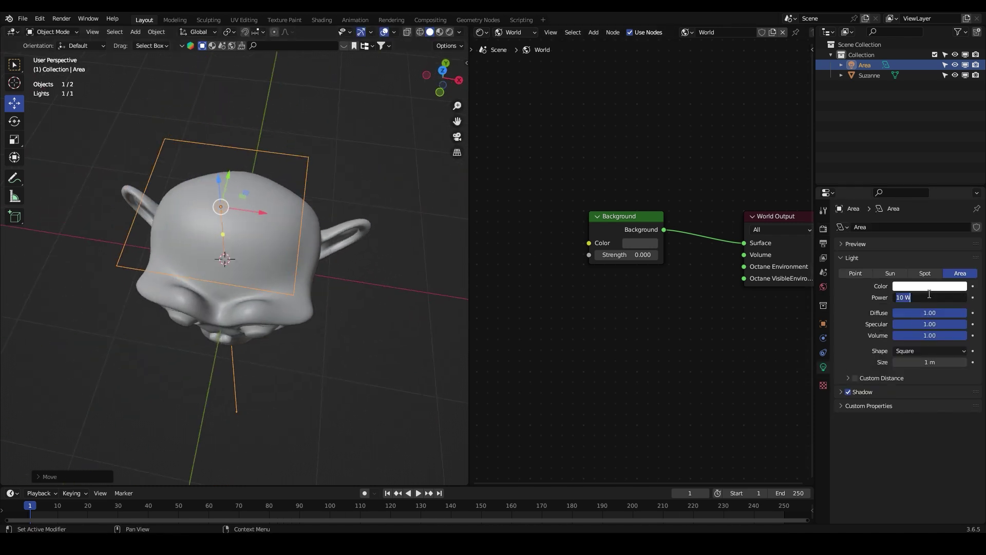
type("40")
key("Return")
middle_click_drag(241, 241, 434, 88)
left_click(450, 32)
mouse_move(406, 123)
middle_mouse_down()
mouse_move(378, 167)
mouse_move(402, 200)
mouse_move(387, 198)
mouse_move(427, 138)
middle_mouse_up()
left_click(454, 86)
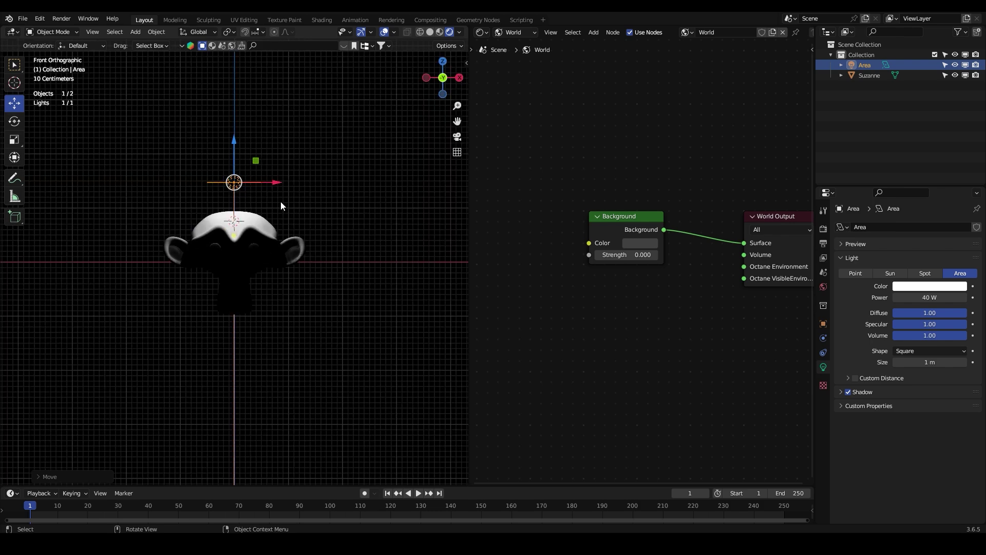
Step: Aim the area light at the monkey head
middle_click_drag(298, 161, 354, 228)
left_click_drag(248, 233, 251, 234)
left_click(252, 235)
middle_click_drag(251, 235, 344, 310)
Step: Duplicate the area light, place the copy behind the monkey head slightly above its centre, and aim it at the head
key("shift+d")
right_click(374, 282)
left_click_drag(339, 188, 213, 131)
middle_click_drag(211, 140, 277, 102)
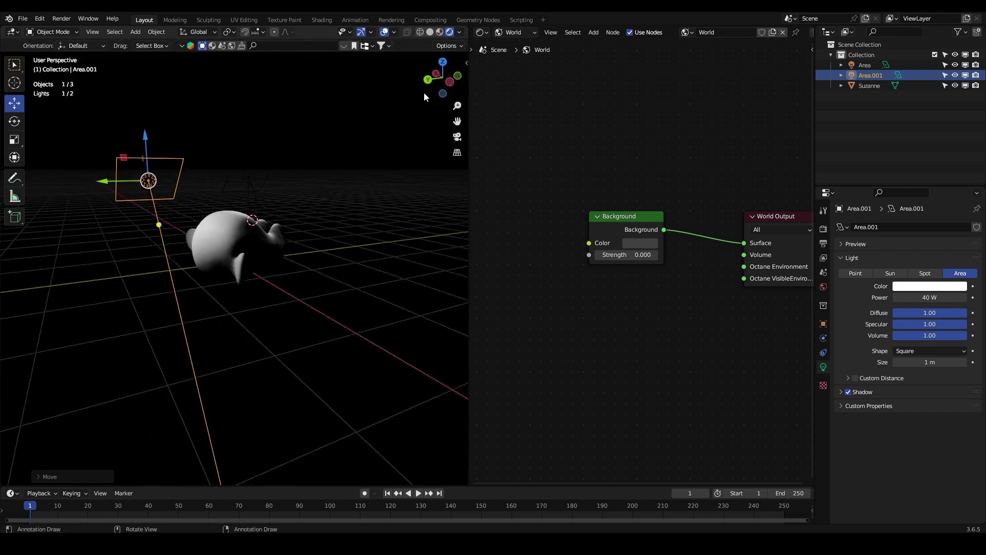
left_click(440, 69)
left_click_drag(159, 146, 157, 192)
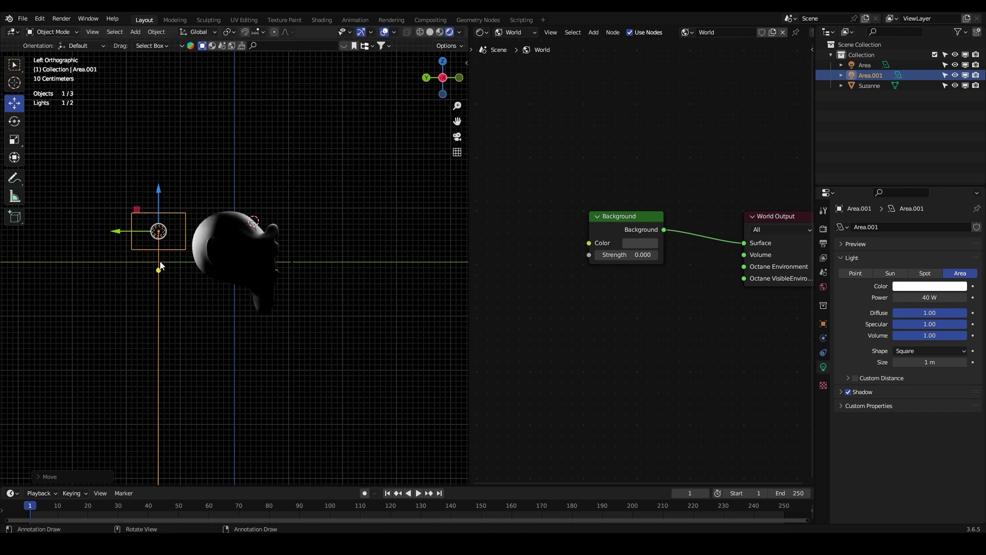
left_click_drag(159, 268, 248, 257)
left_click_drag(121, 231, 71, 231)
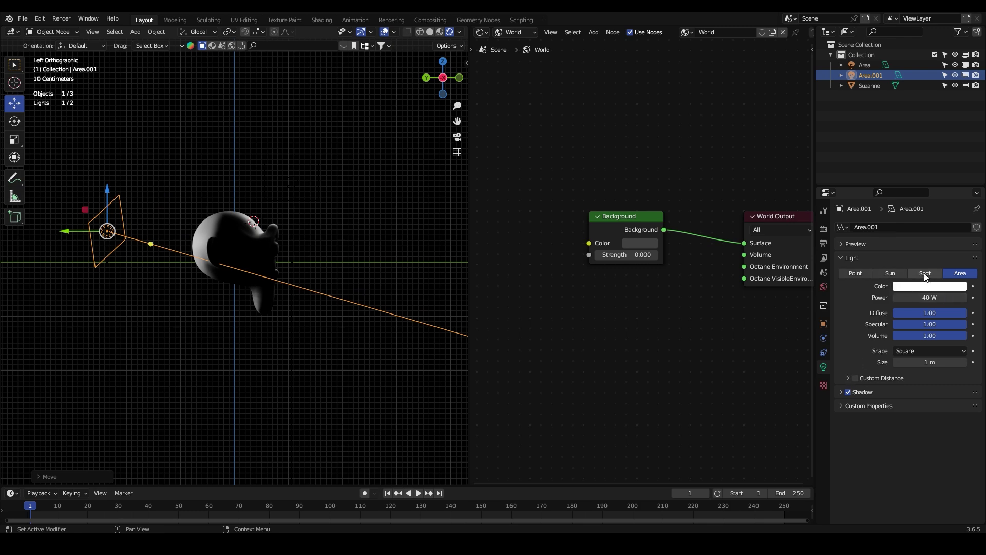
Step: Set the duplicated light's shape to Disk and enlarge its size to 4.62 m
left_click(930, 351)
left_click(919, 386)
middle_click_drag(442, 359, 236, 258)
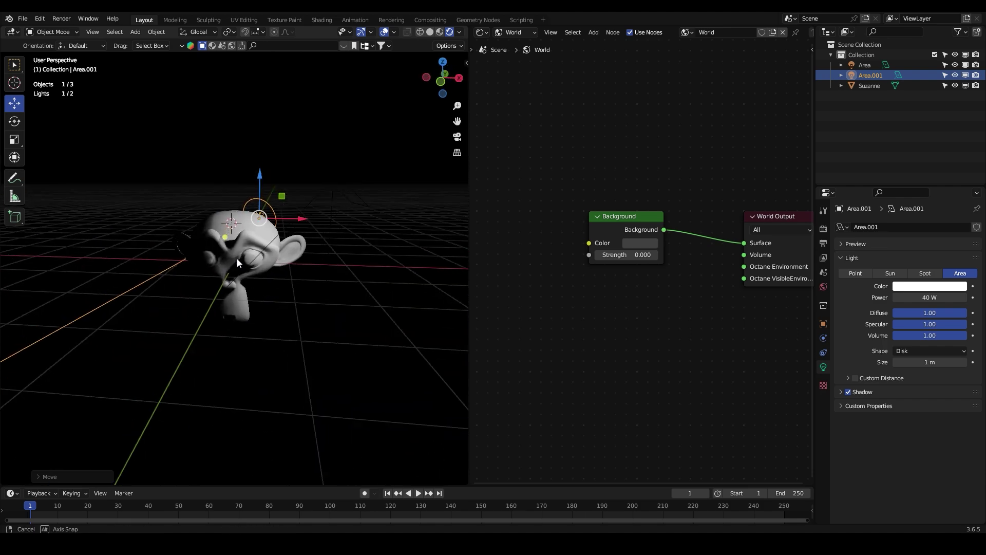
mouse_move(923, 300)
left_mouse_down()
mouse_move(911, 301)
mouse_move(927, 301)
left_mouse_up()
key("ctrl+z")
left_click_drag(925, 362, 973, 361)
Step: Hide the viewport's overlays and gizmos to show the lit monkey head up close
middle_click_drag(359, 232, 379, 247)
left_click(383, 33)
left_click(362, 32)
scroll(326, 175, "up", 3)
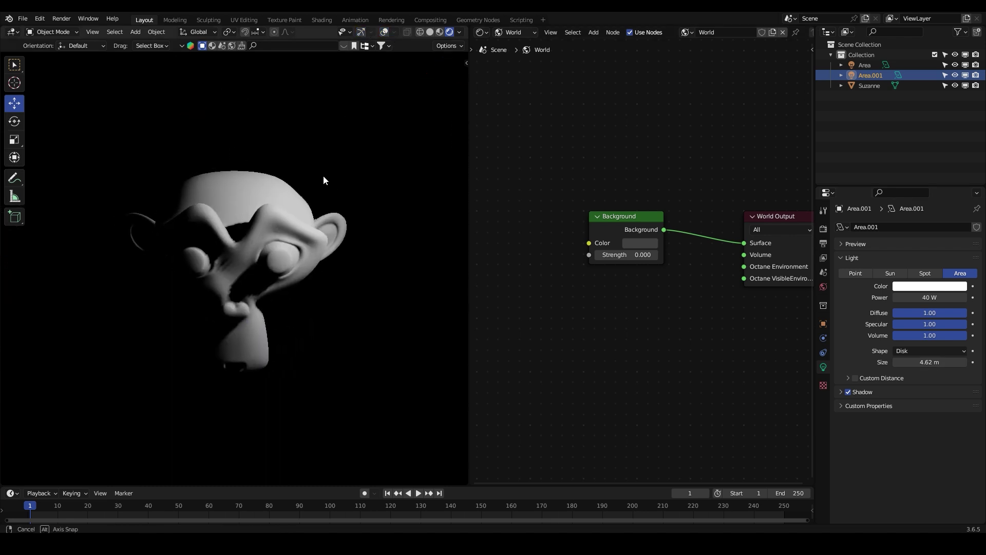
Step: Set the Shader Editor's shader type to Object and select the monkey head to show its material nodes
left_click(515, 33)
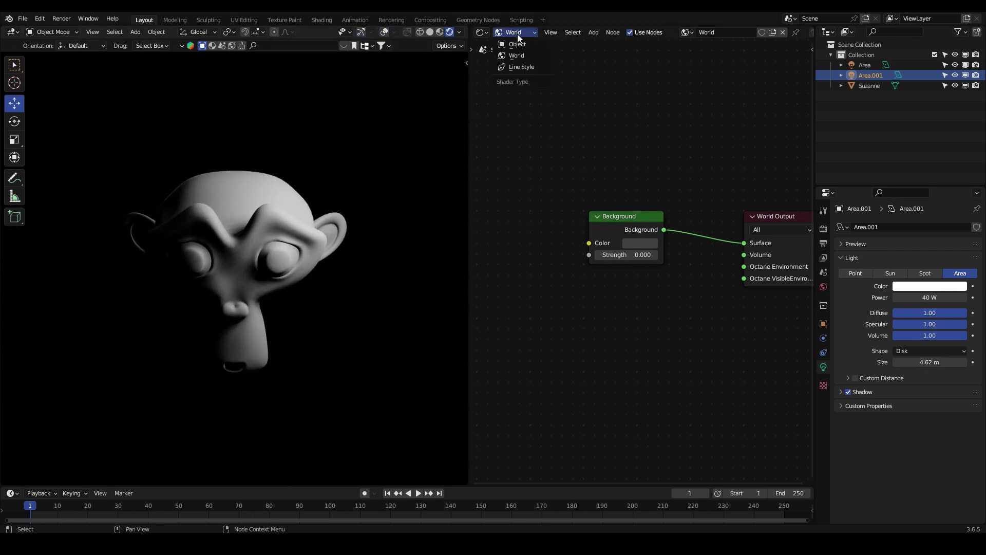
left_click(517, 44)
left_click(263, 208)
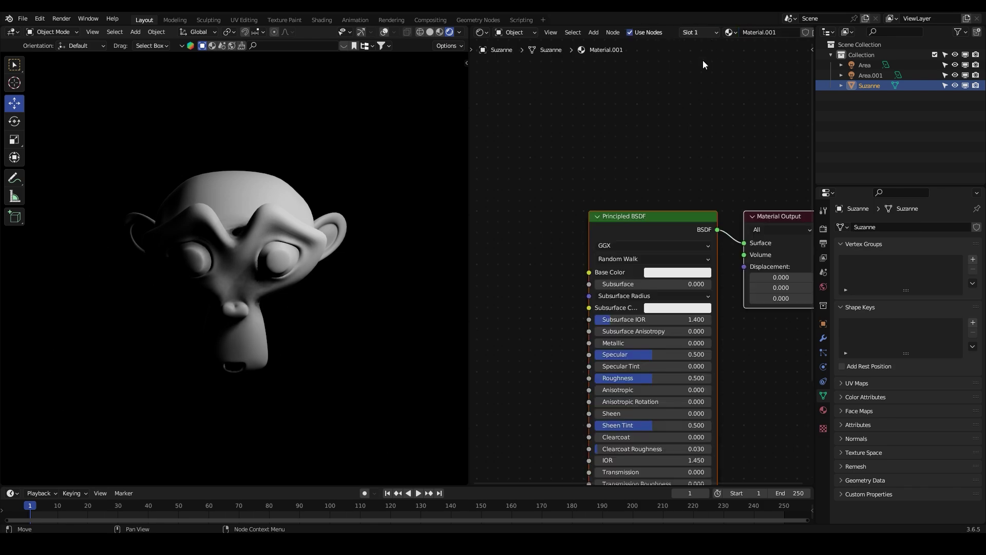
middle_click_drag(620, 186, 610, 143)
left_click(609, 143)
Step: Open the Append file dialog, switch to File Explorer and copy the path of the D:\Addons folder
left_click(25, 23)
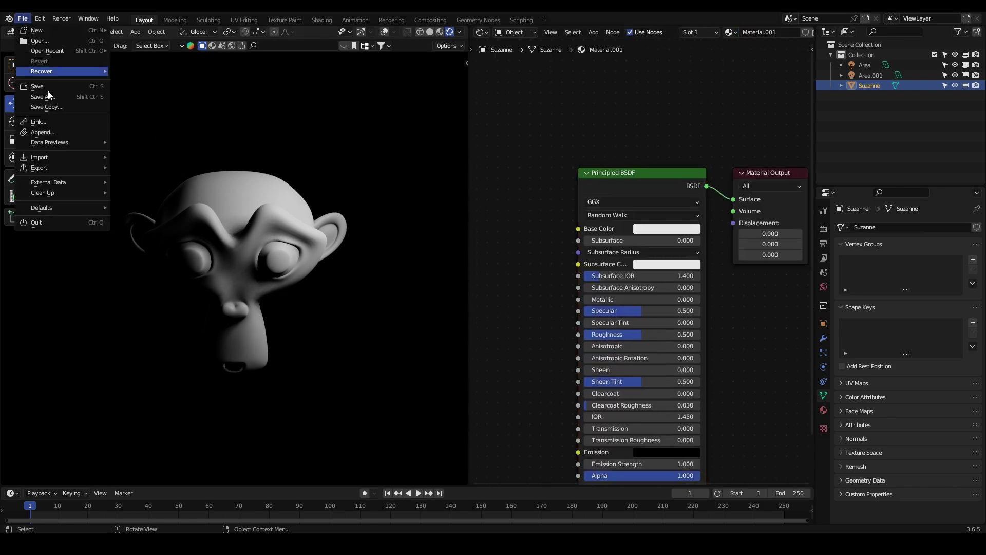
left_click(53, 130)
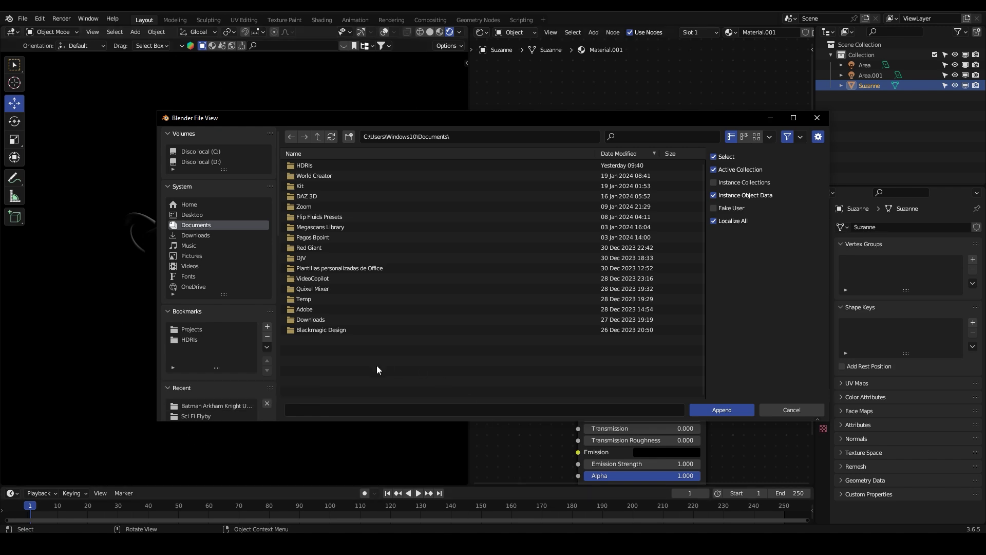
scroll(212, 406, "down", 1)
scroll(213, 399, "down", 2)
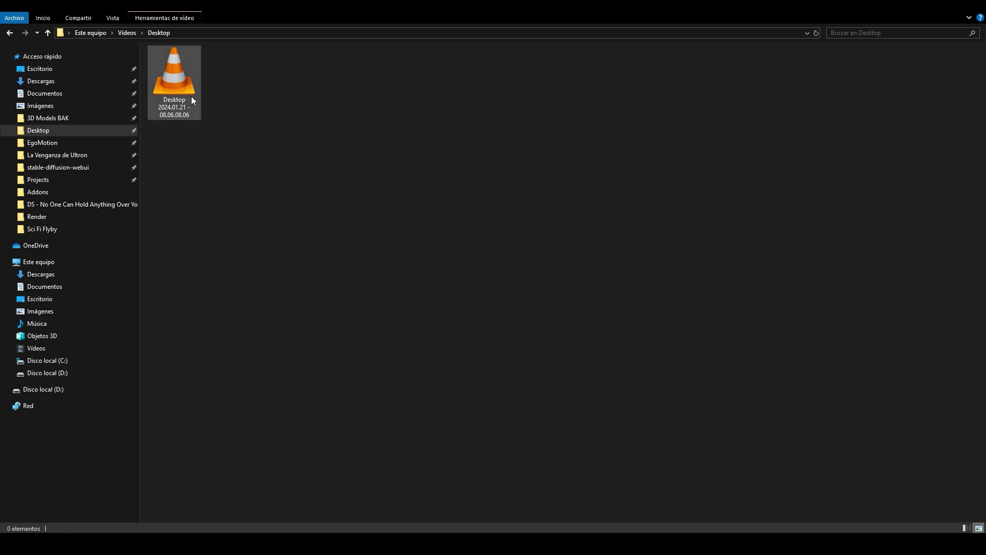
left_click(47, 195)
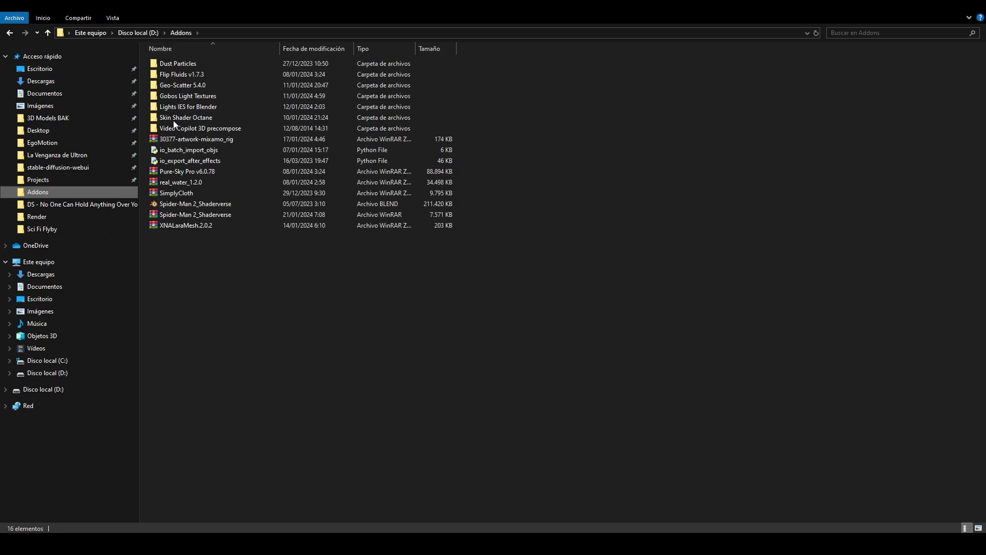
left_click(224, 31)
key("ctrl+c")
left_click(936, 12)
Step: Append the ShaderVerse node tree from Spider-Man 2_Shaderverse.blend in the D:\Addons folder
left_click(476, 137)
key("ctrl+v")
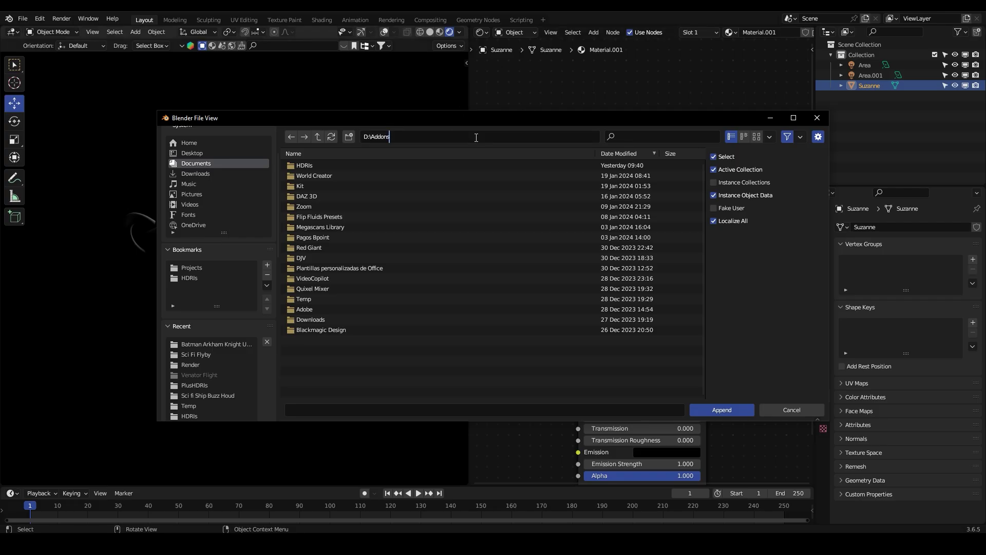
key("Return")
left_click(347, 237)
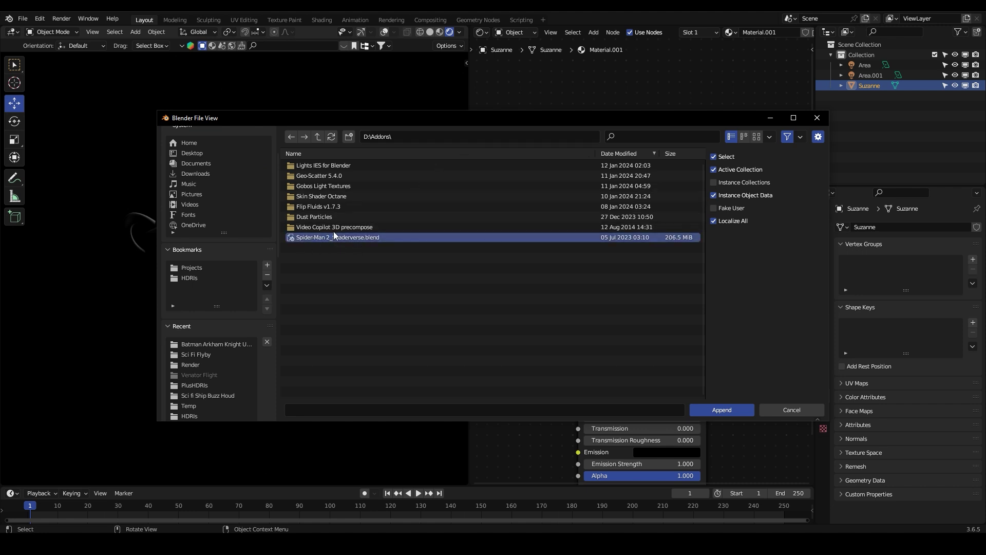
left_click(712, 410)
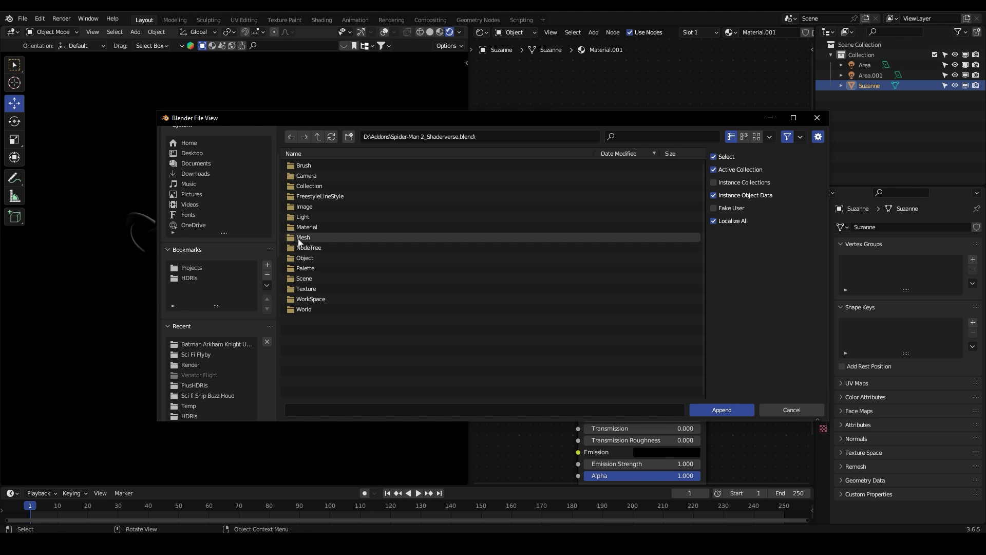
double_click(314, 249)
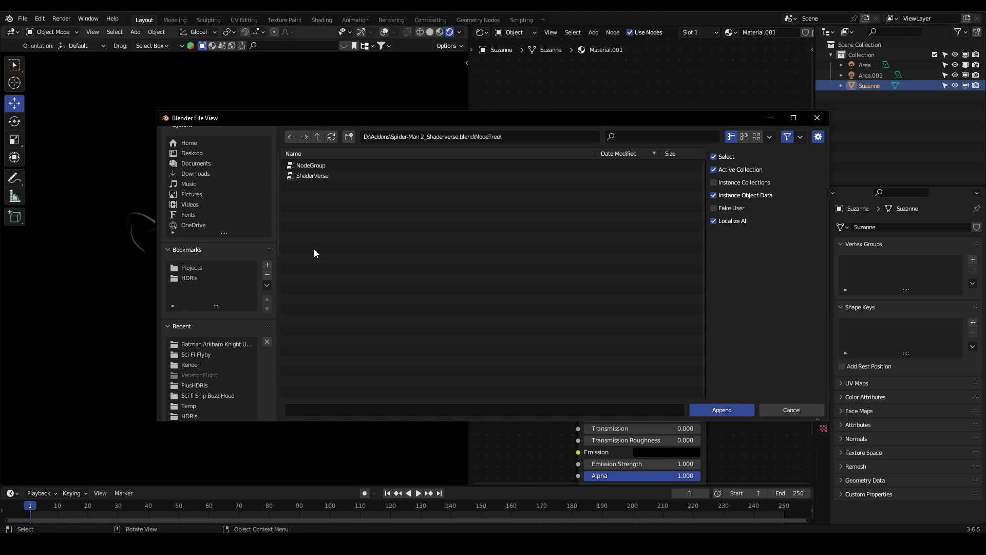
left_click(317, 175)
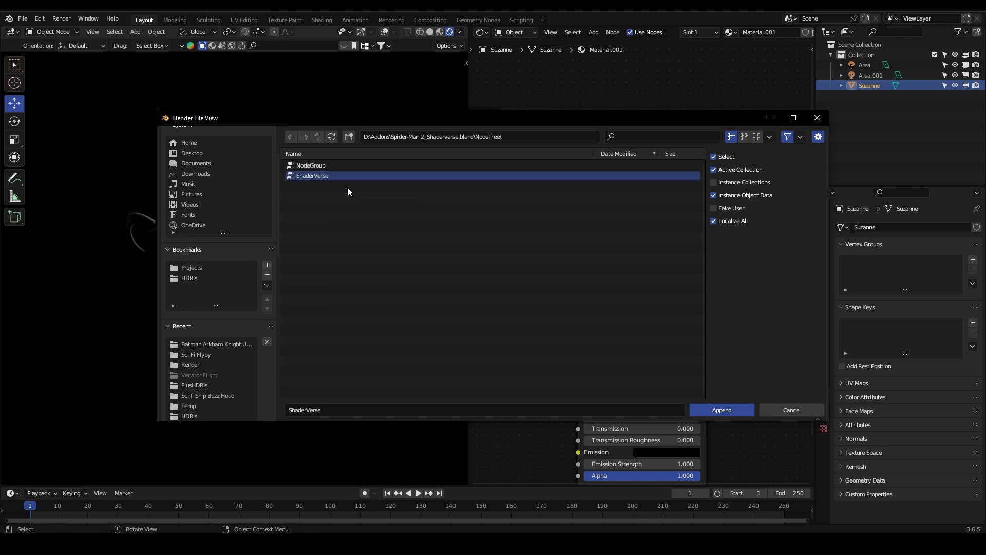
left_click(724, 410)
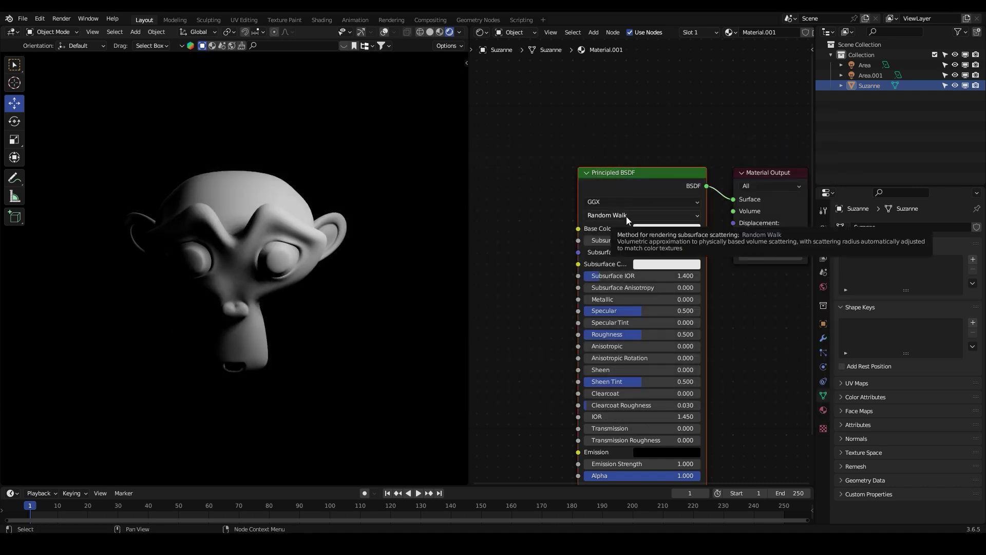
Step: Replace the Principled BSDF with the ShaderVerse group node and connect its Color output to the Material Output's Surface
key("x")
key("shift+a")
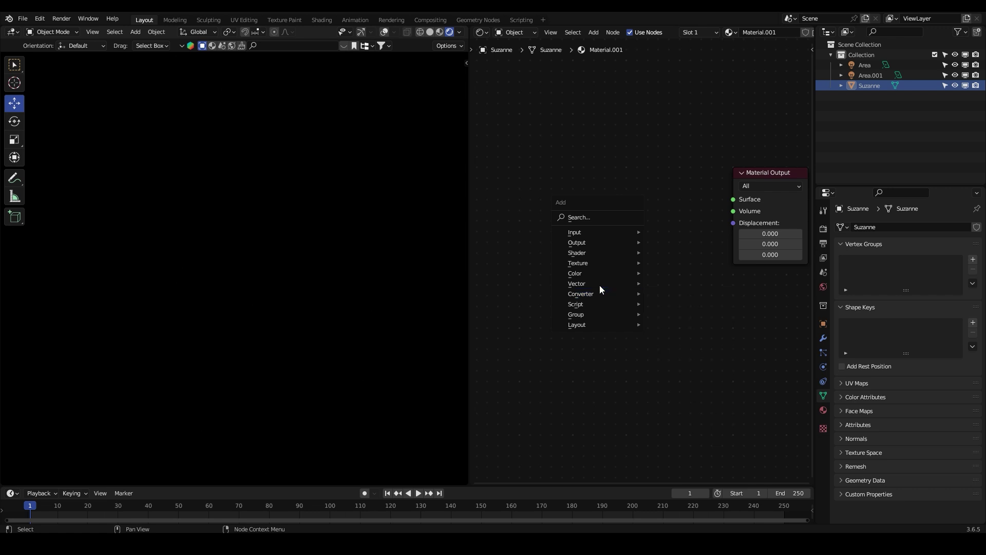
mouse_move(604, 316)
left_click(683, 349)
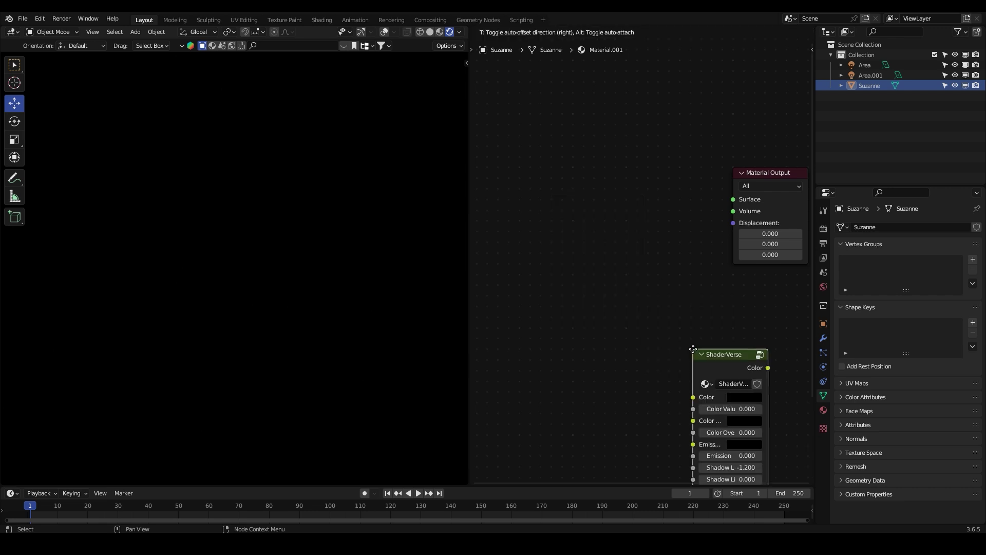
left_click(569, 181)
left_click_drag(642, 198, 733, 200)
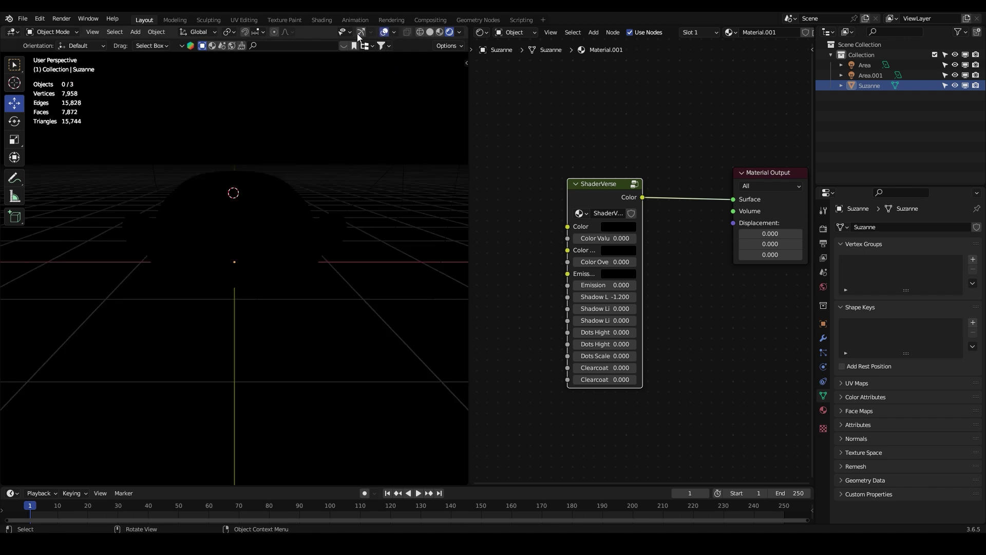
Step: Set the ShaderVerse node's Color to red with hue 0.995, saturation 1.000 and value 0.768
scroll(535, 222, "up", 2)
scroll(636, 223, "up", 2)
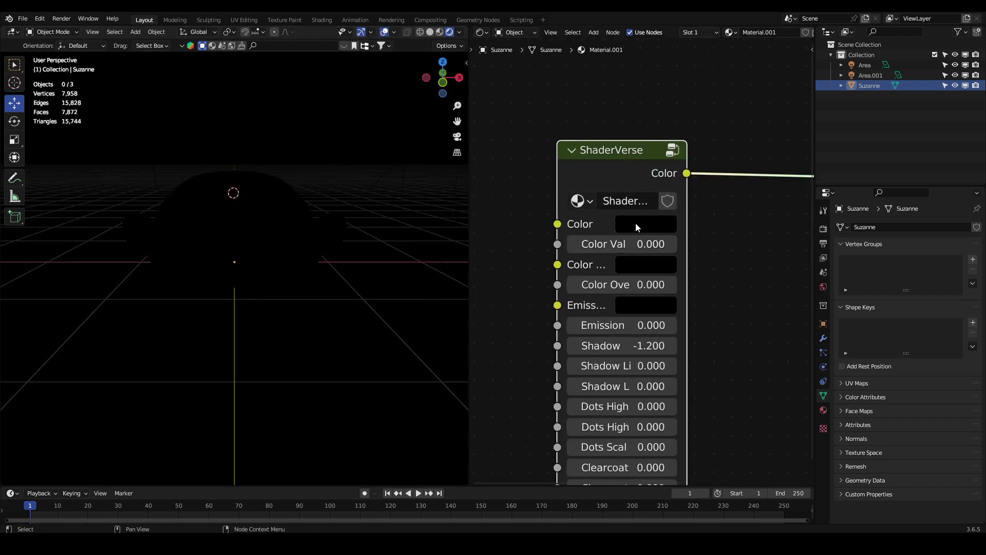
left_click(640, 225)
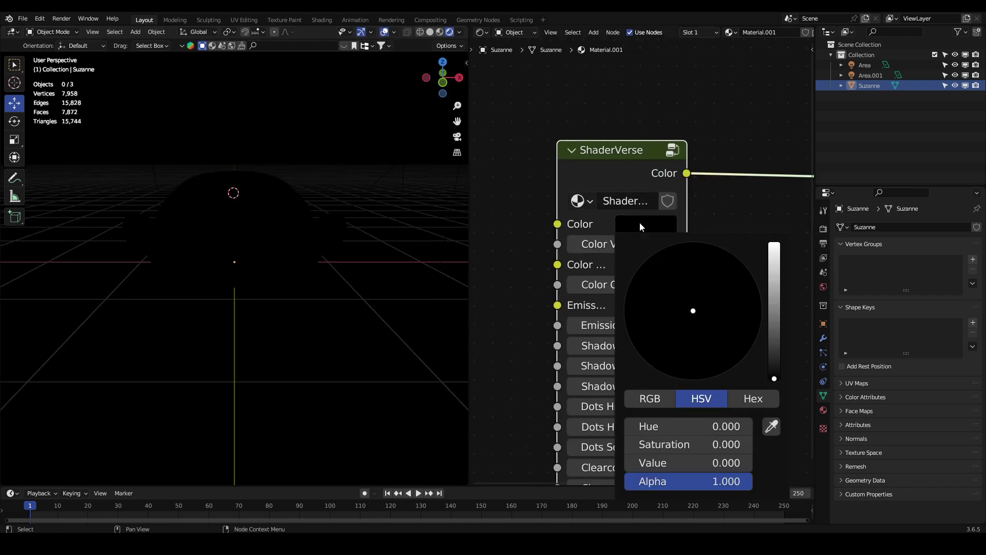
left_click_drag(628, 445, 694, 444)
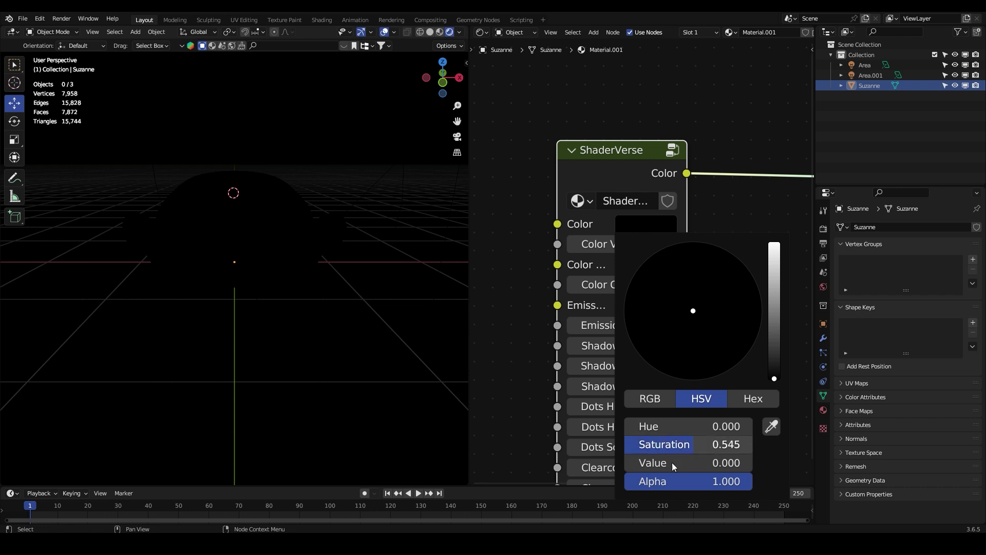
left_click_drag(628, 463, 723, 466)
left_click_drag(702, 357, 715, 376)
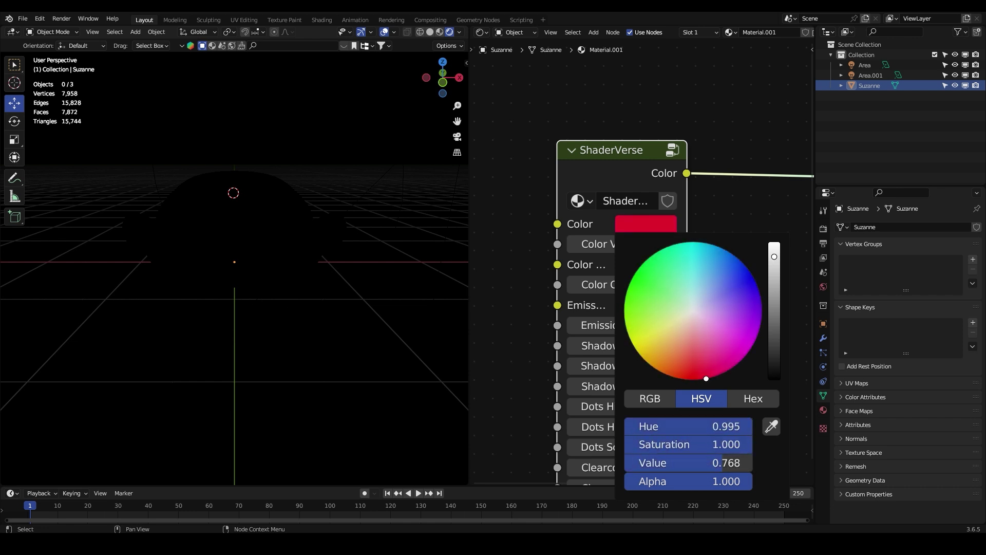
Step: Widen the ShaderVerse node until its labels are readable and set its Color Value to 1.000
left_click_drag(559, 192, 472, 194)
left_click_drag(590, 245, 603, 246)
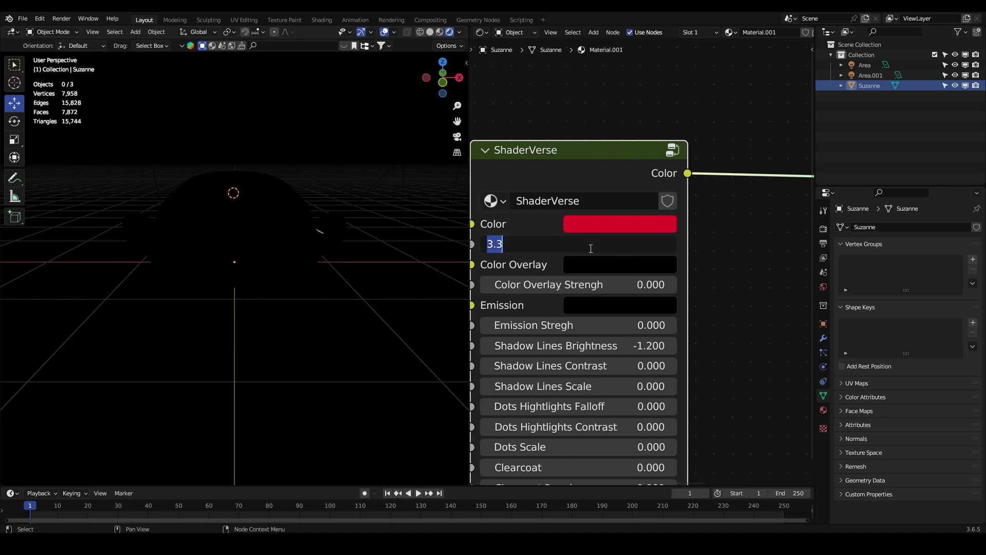
middle_click_drag(353, 261, 261, 279)
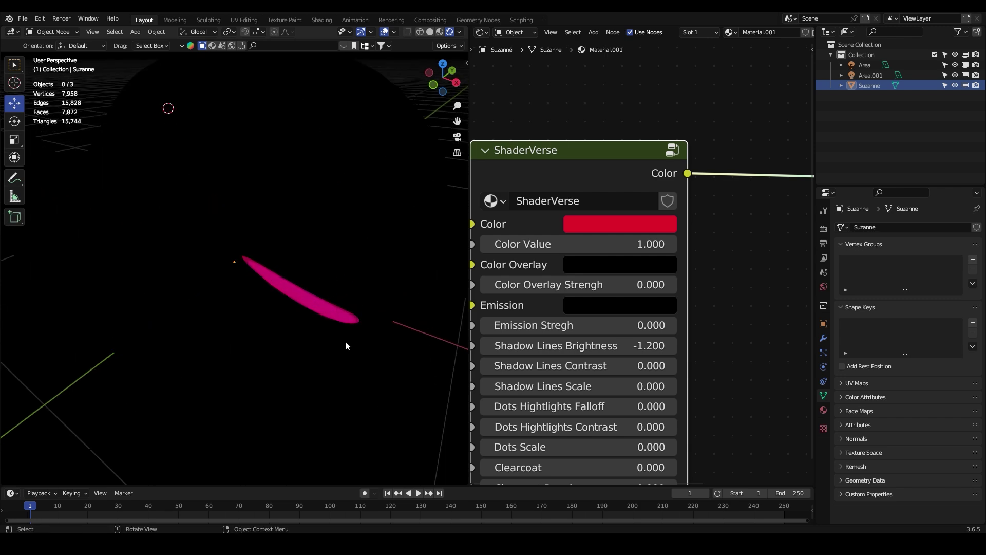
Step: Set the ShaderVerse node's Shadow Lines Brightness to -0.400 and Shadow Lines Contrast to 1.300
middle_click_drag(726, 347, 747, 342)
scroll(747, 343, "down", 2)
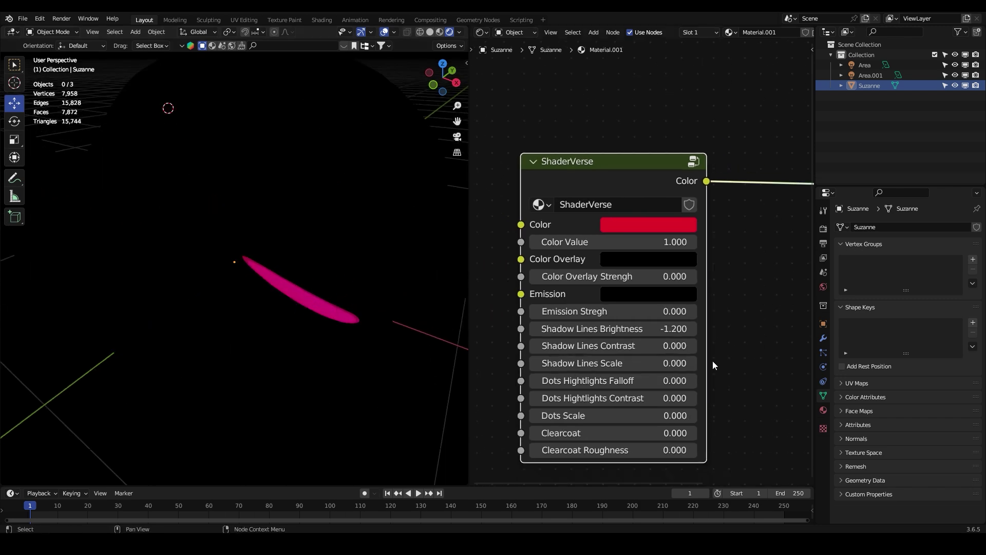
scroll(714, 360, "up", 3)
left_click_drag(675, 365, 643, 348)
scroll(297, 245, "down", 6)
Step: Set the first area light's power to 104 W and size to 1.49 m, and reselect the monkey head
middle_click_drag(297, 248, 473, 263)
left_click(865, 76)
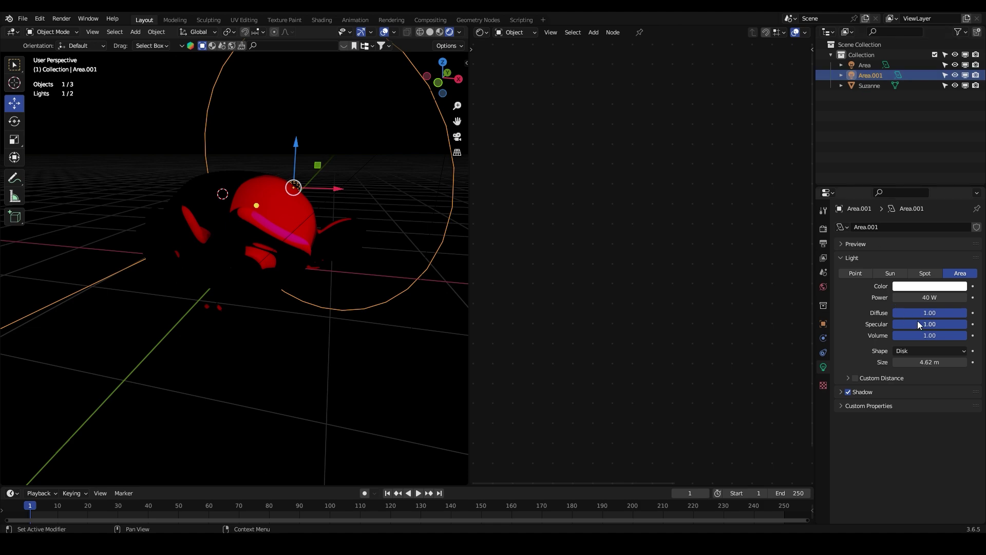
middle_click_drag(377, 211, 412, 218)
left_click(865, 66)
middle_click_drag(287, 208, 500, 217)
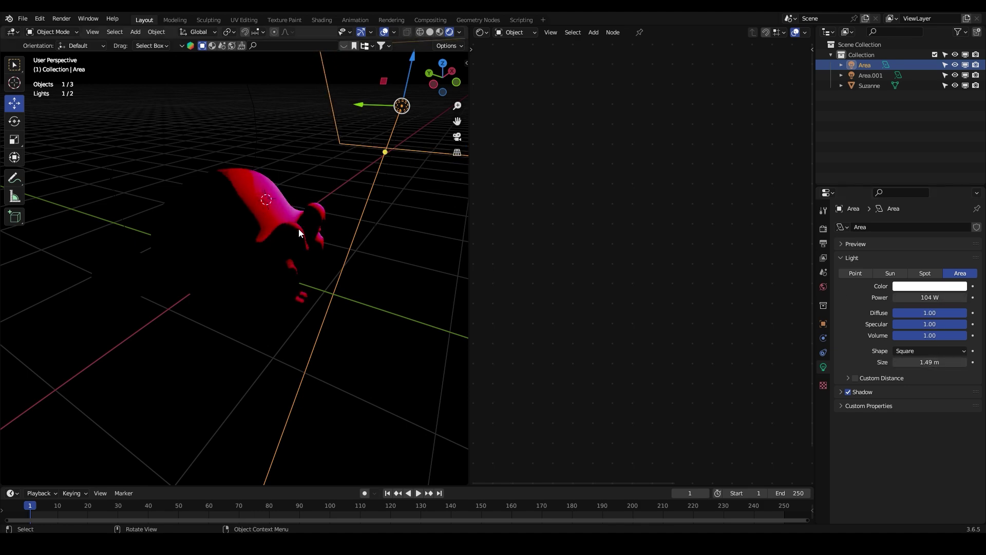
middle_click_drag(299, 233, 171, 224)
scroll(171, 224, "up", 3)
left_click(278, 191)
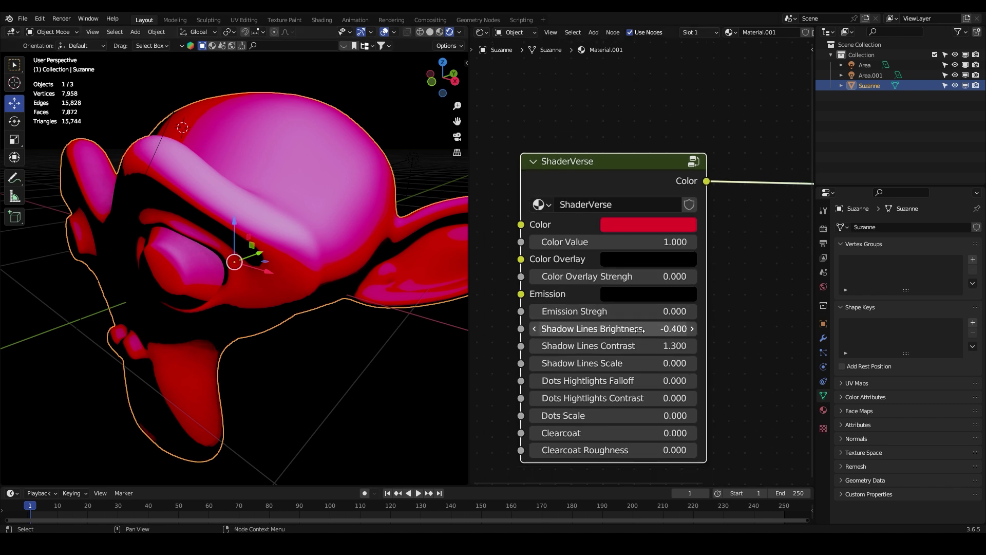
Step: Set the ShaderVerse node's Shadow Lines Scale to 72.100 and hide the viewport overlays
scroll(639, 330, "up", 2)
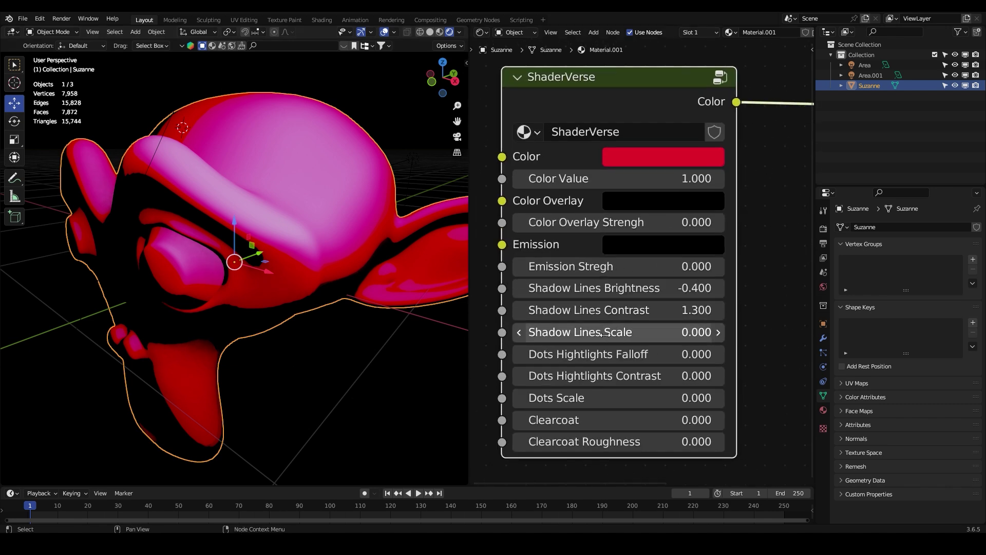
left_click_drag(649, 333, 732, 332)
left_click(384, 33)
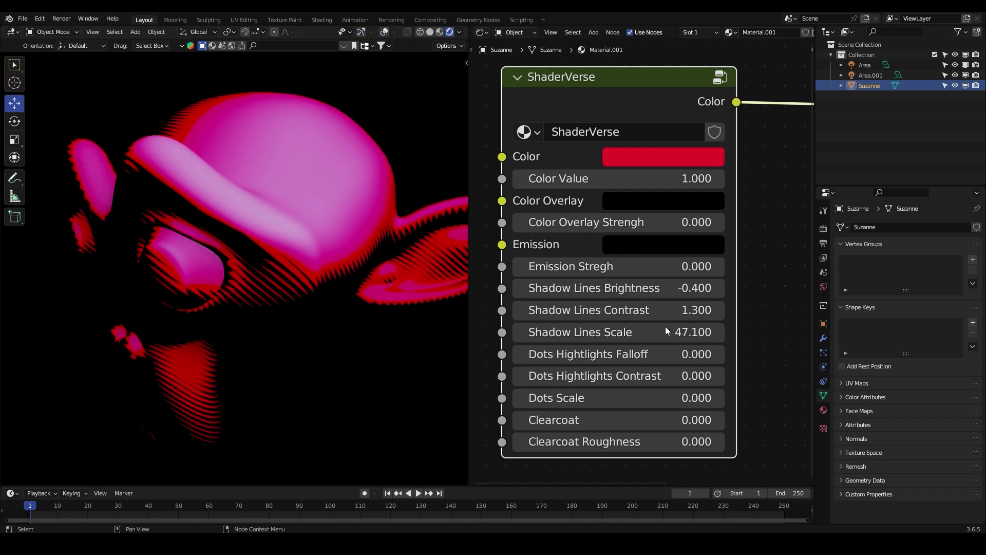
left_click_drag(678, 332, 730, 332)
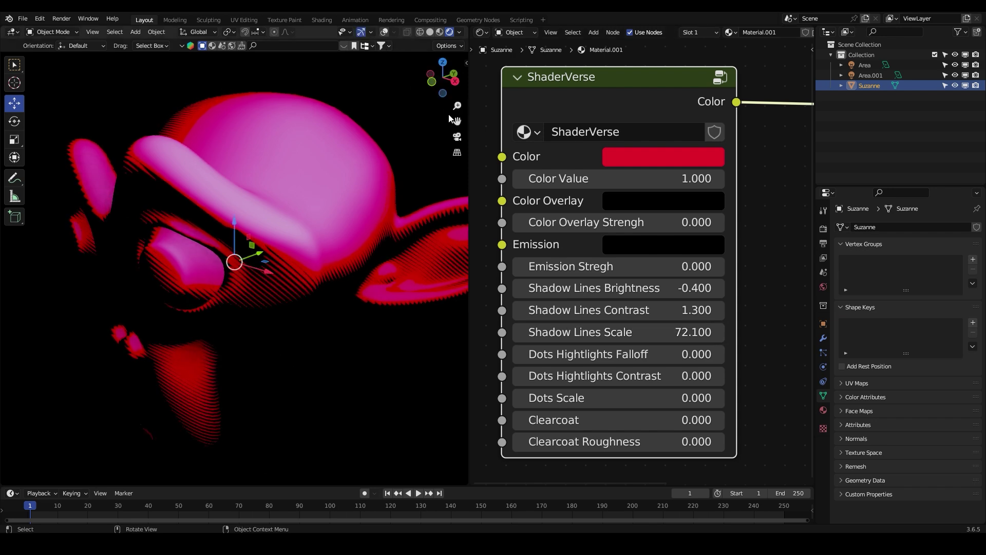
Step: Set the ShaderVerse node's Dots Scale to 97.200 and Dots Hightlights Contrast to -1.000
left_click_drag(456, 121, 380, 114)
scroll(362, 199, "up", 2)
scroll(287, 247, "down", 6)
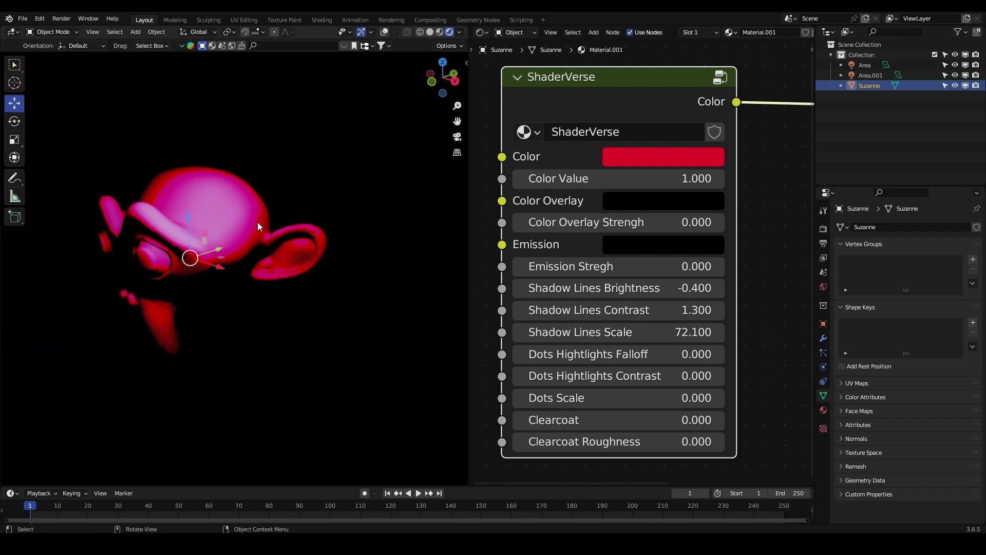
middle_click_drag(258, 225, 267, 295)
scroll(267, 296, "up", 2)
scroll(268, 296, "up", 4)
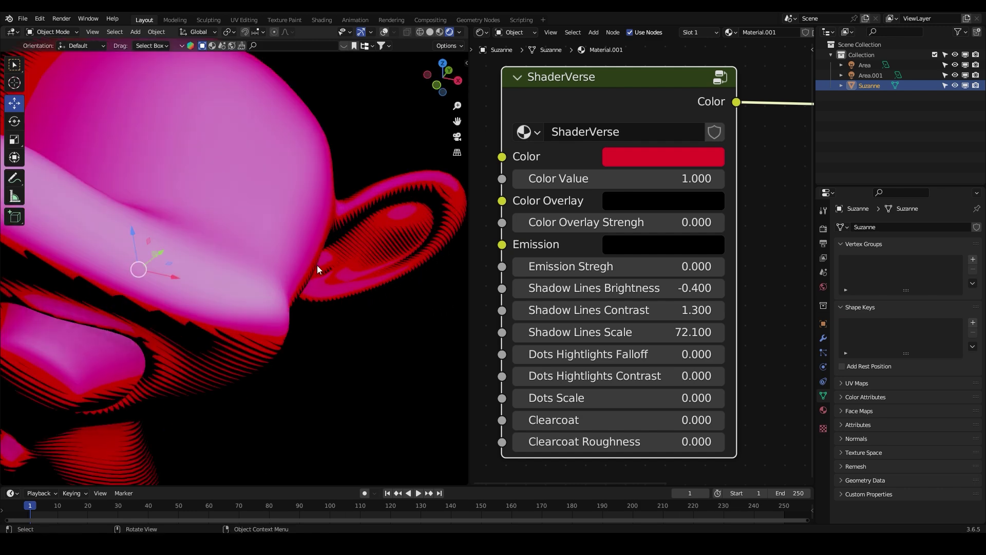
middle_click_drag(316, 265, 360, 298)
middle_click_drag(760, 339, 762, 304)
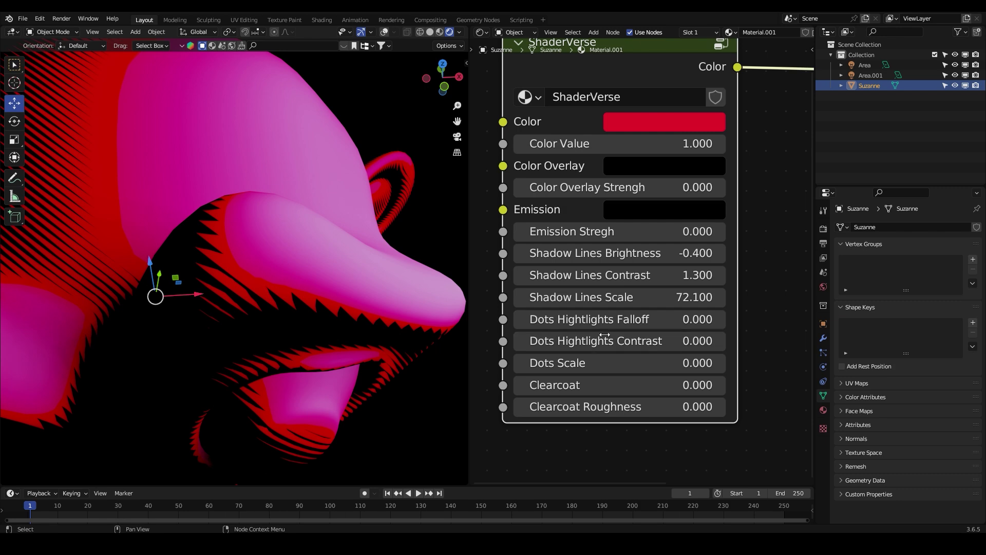
left_click_drag(622, 366, 679, 363)
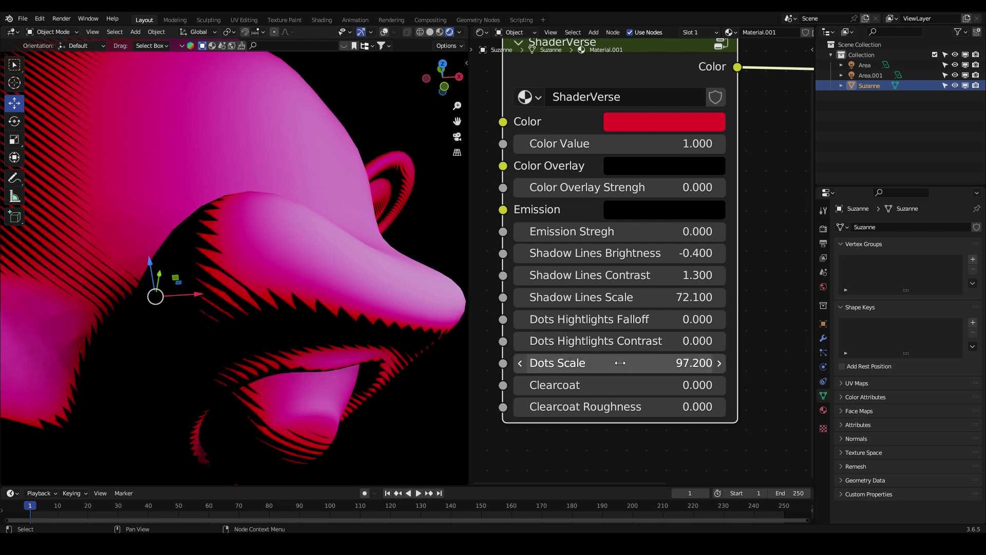
mouse_move(622, 341)
left_mouse_down()
mouse_move(654, 342)
mouse_move(590, 341)
mouse_move(644, 319)
mouse_move(607, 319)
mouse_move(620, 319)
left_mouse_up()
Step: Try a power of 320.5 W on the second area light, Area.001, and undo the change
scroll(349, 273, "down", 6)
scroll(294, 270, "up", 5)
middle_click_drag(321, 268, 358, 247)
left_click(863, 77)
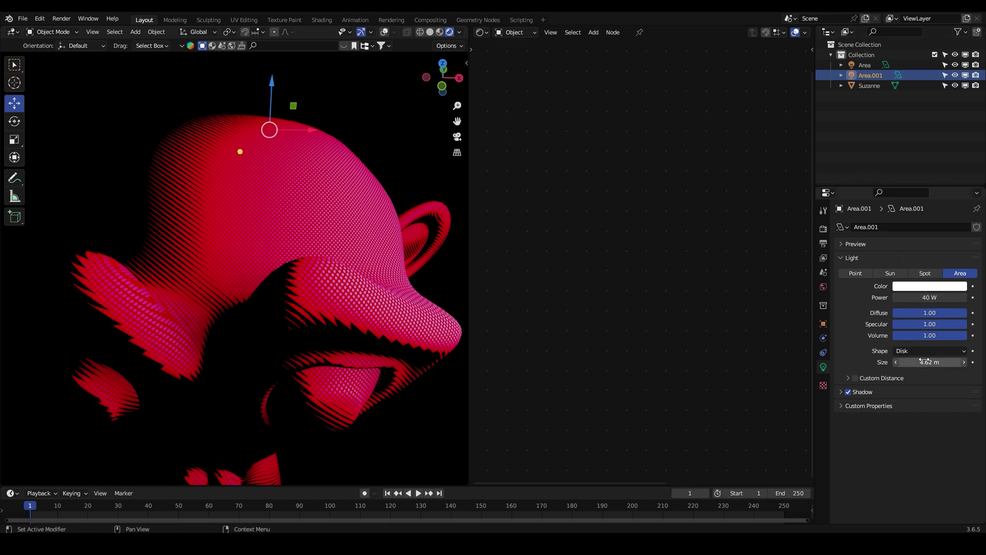
middle_click_drag(364, 227, 400, 291)
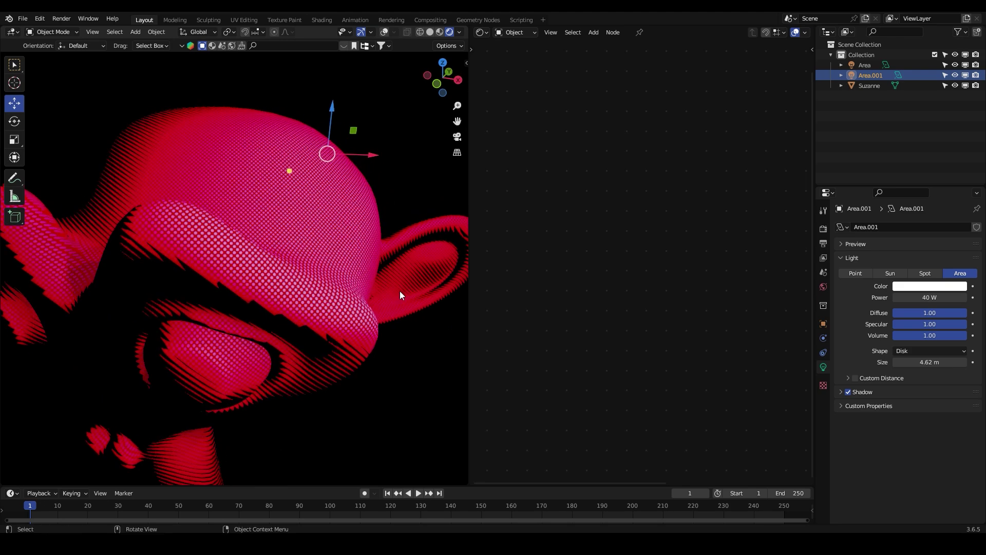
left_click_drag(915, 297, 946, 297)
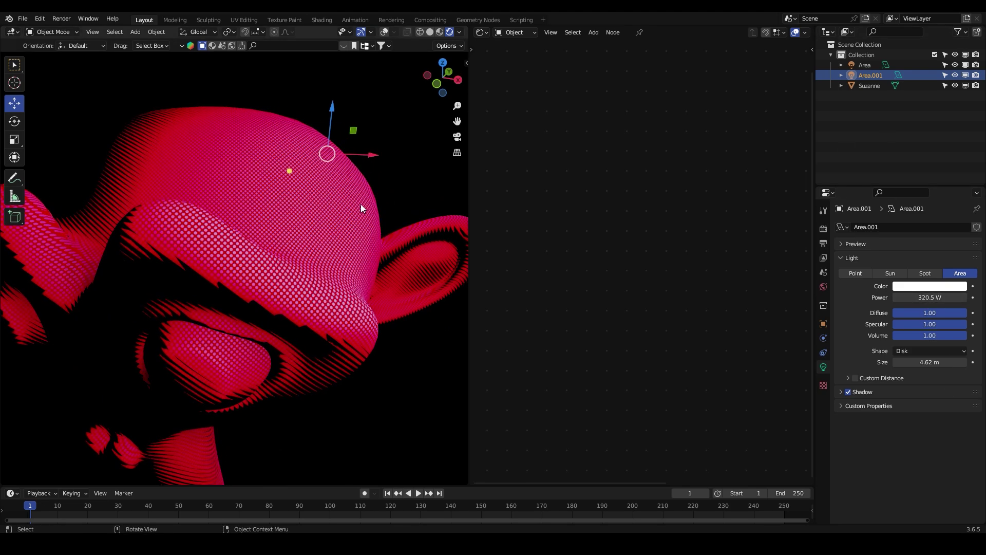
scroll(362, 205, "down", 4)
middle_click_drag(380, 213, 426, 213)
key("ctrl+z")
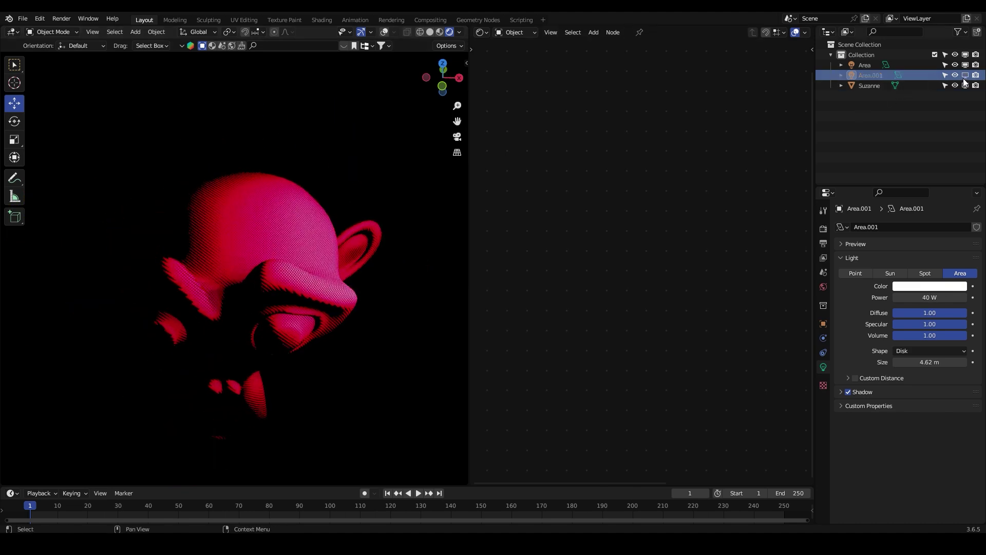
Step: Set the first area light's power to 272.4 W and adjust its size
left_click_drag(921, 297, 955, 298)
scroll(354, 303, "up", 5)
middle_click_drag(190, 273, 197, 249)
scroll(211, 243, "down", 5)
scroll(197, 249, "up", 4)
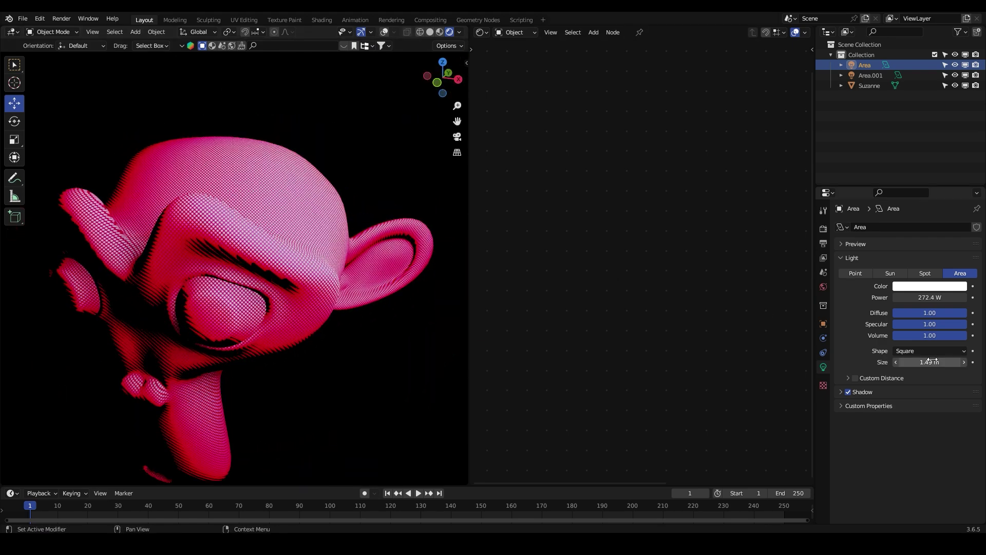
mouse_move(929, 363)
left_mouse_down()
mouse_move(904, 362)
mouse_move(961, 362)
mouse_move(924, 362)
mouse_move(942, 362)
left_mouse_up()
Step: Select the monkey head, set its ShaderVerse Shadow Lines Scale to 173.800, and clear the selection
middle_click_drag(459, 272, 2, 266)
left_click(219, 291)
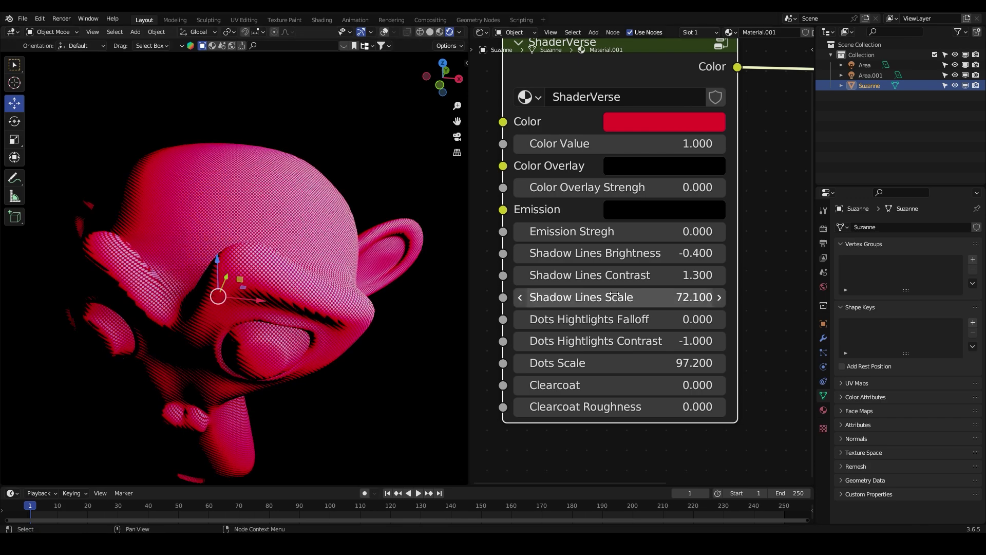
left_click_drag(615, 297, 668, 297)
middle_click_drag(348, 394, 338, 248)
key("Home")
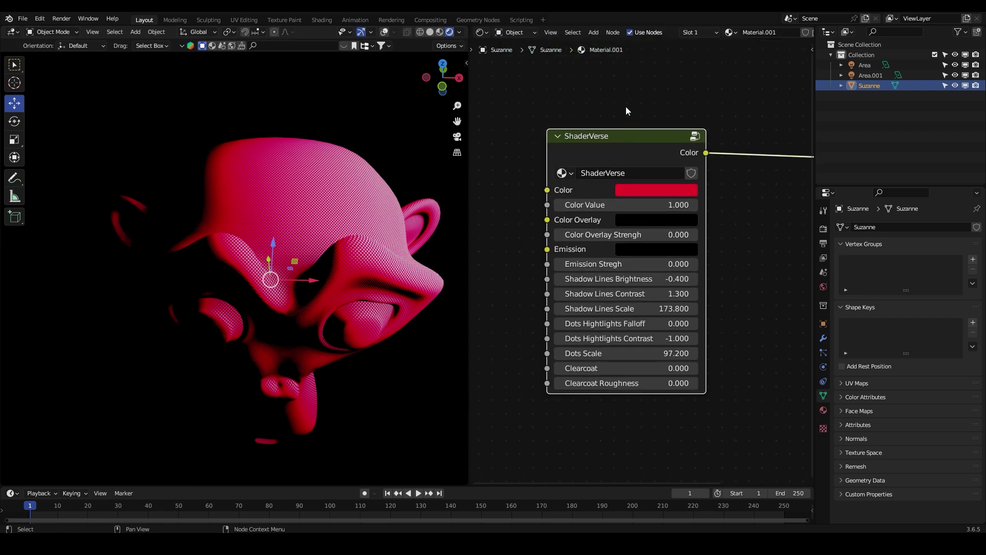
middle_click_drag(592, 129, 624, 121)
middle_click_drag(460, 149, 330, 211)
key("alt+a")
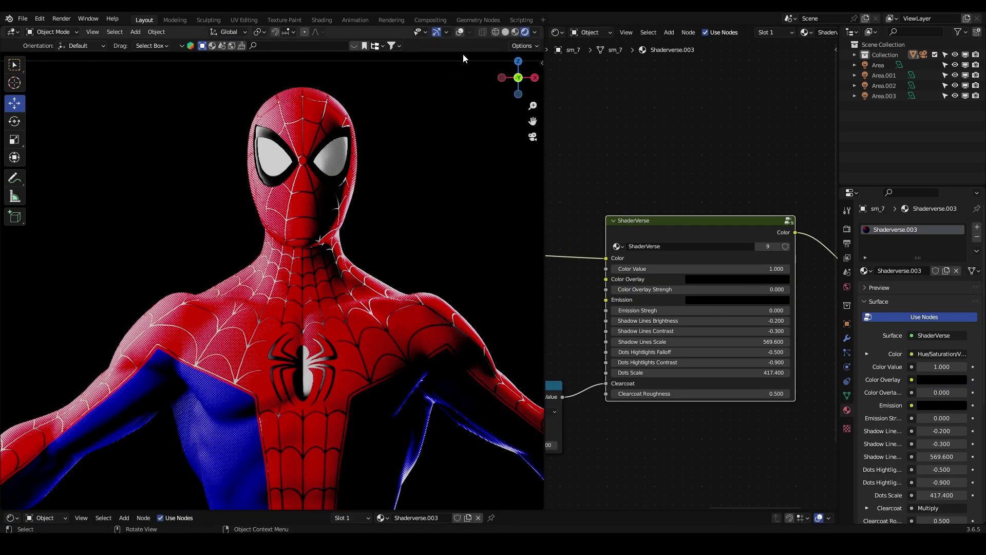
Step: Switch to the Spider-Man scene and turn on its viewport overlays
left_click(460, 33)
scroll(641, 216, "down", 1)
middle_click_drag(637, 216, 711, 225)
scroll(693, 224, "down", 3)
left_click(645, 210)
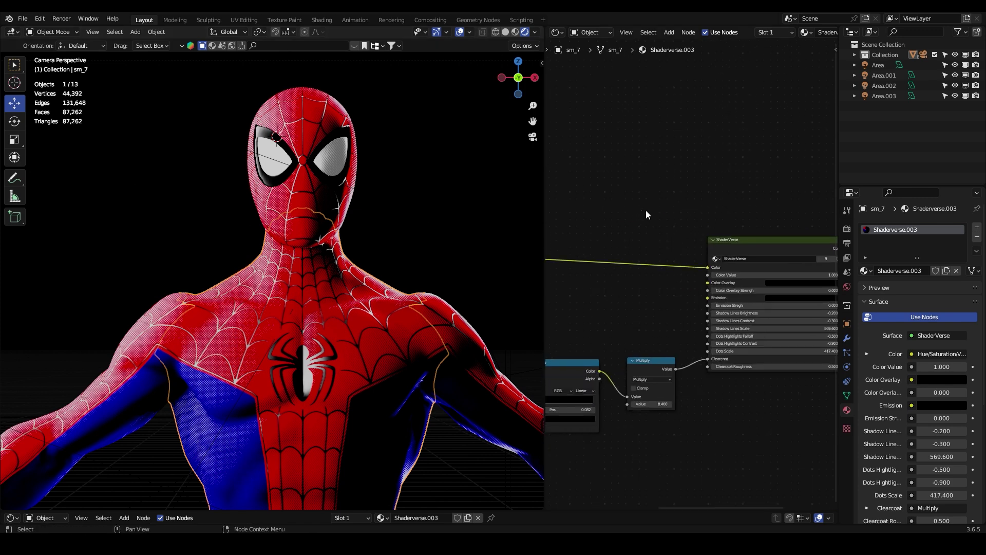
scroll(691, 234, "down", 2)
middle_click_drag(611, 223, 670, 232)
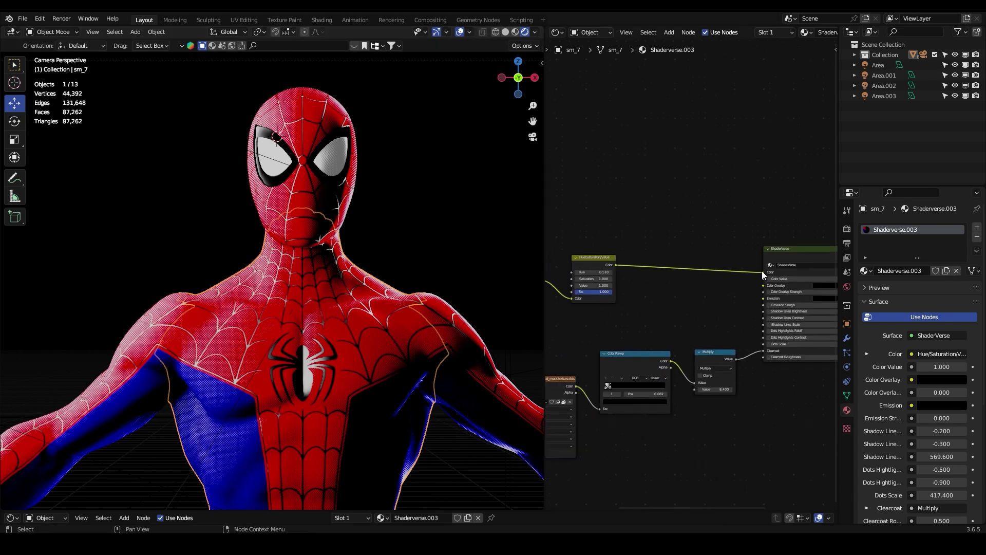
Step: Disconnect the Hue/Saturation/Value node from the torso's ShaderVerse Color input and set that color to pale yellow
left_click_drag(762, 270, 684, 313)
scroll(664, 313, "up", 3)
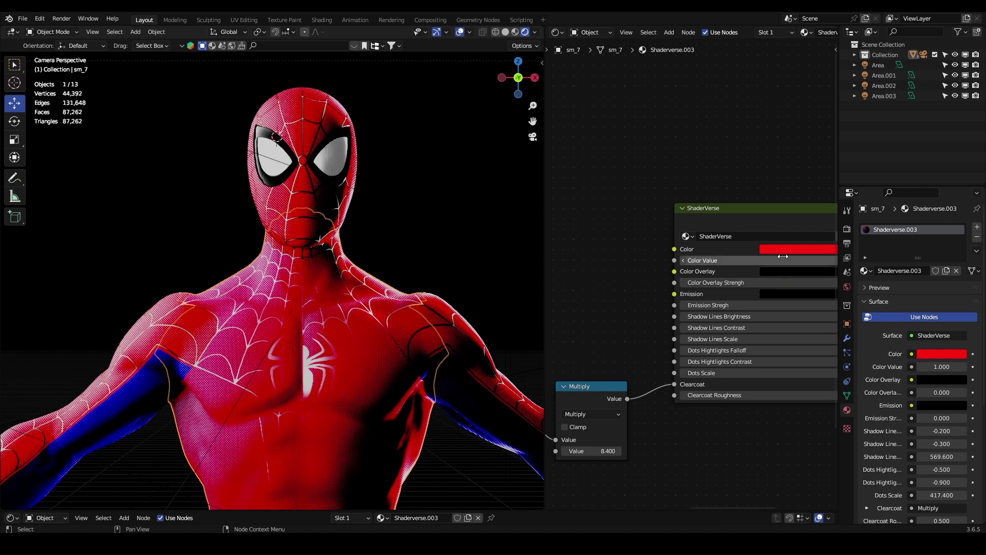
left_click(784, 250)
mouse_move(801, 154)
left_mouse_down()
mouse_move(809, 112)
mouse_move(778, 122)
mouse_move(789, 142)
left_mouse_up()
Step: Move the image texture and Hue/Saturation/Value nodes closer to ShaderVerse and link the Hue/Saturation/Value output to its Color input
scroll(621, 205, "down", 2)
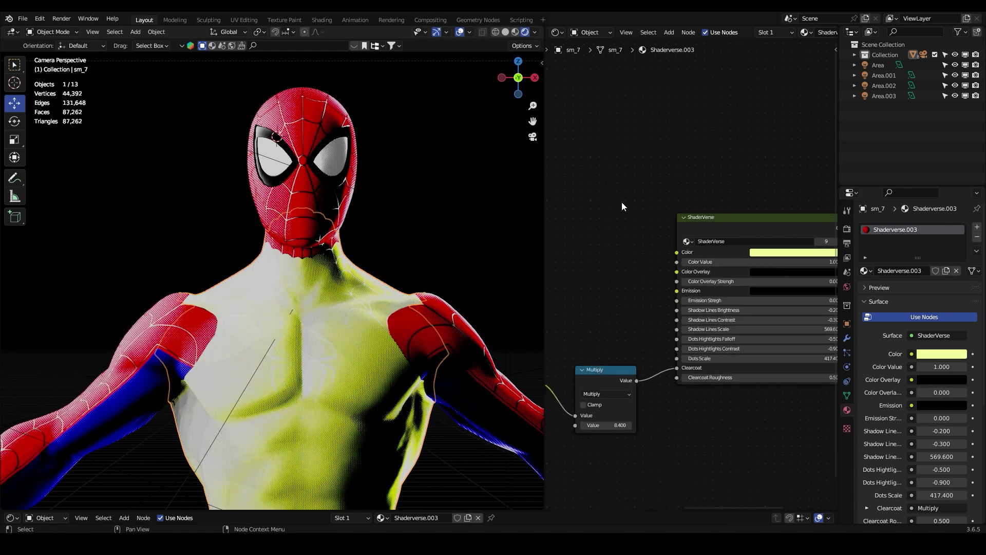
scroll(680, 230, "down", 3)
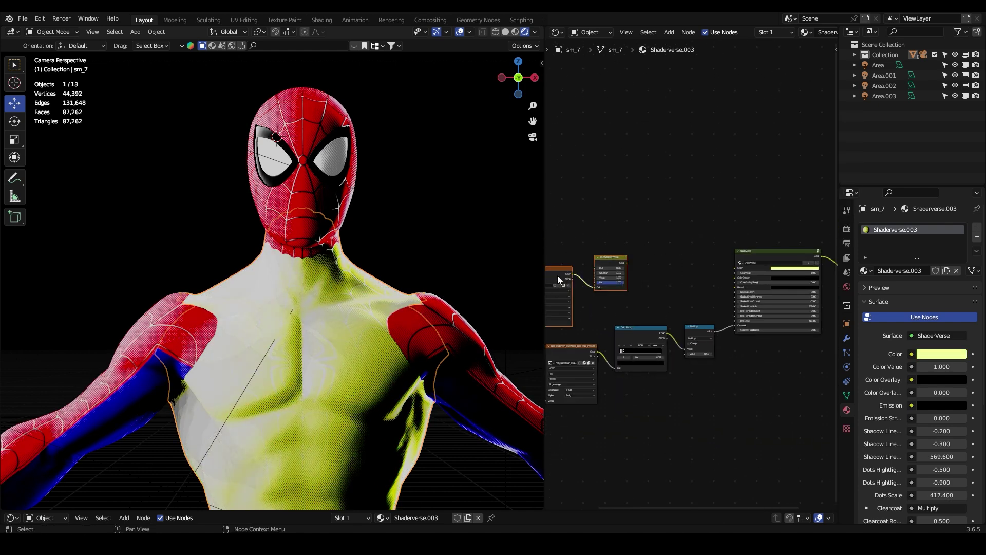
left_click_drag(557, 277, 672, 259)
middle_click_drag(672, 259, 560, 261)
scroll(560, 260, "up", 4)
left_click_drag(622, 245, 599, 253)
middle_click_drag(598, 247, 819, 230)
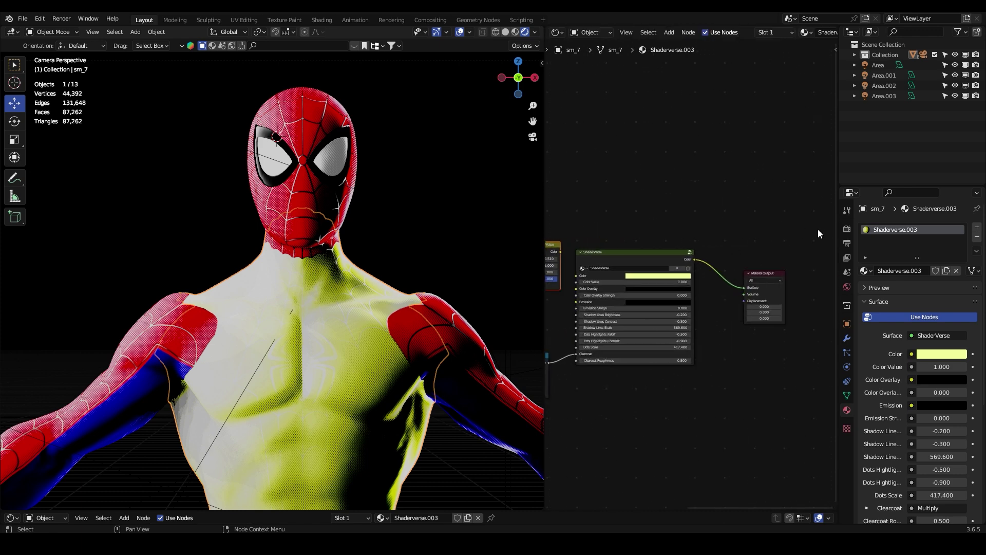
scroll(612, 186, "up", 1)
left_click_drag(627, 242, 647, 273)
middle_click_drag(647, 272, 720, 273)
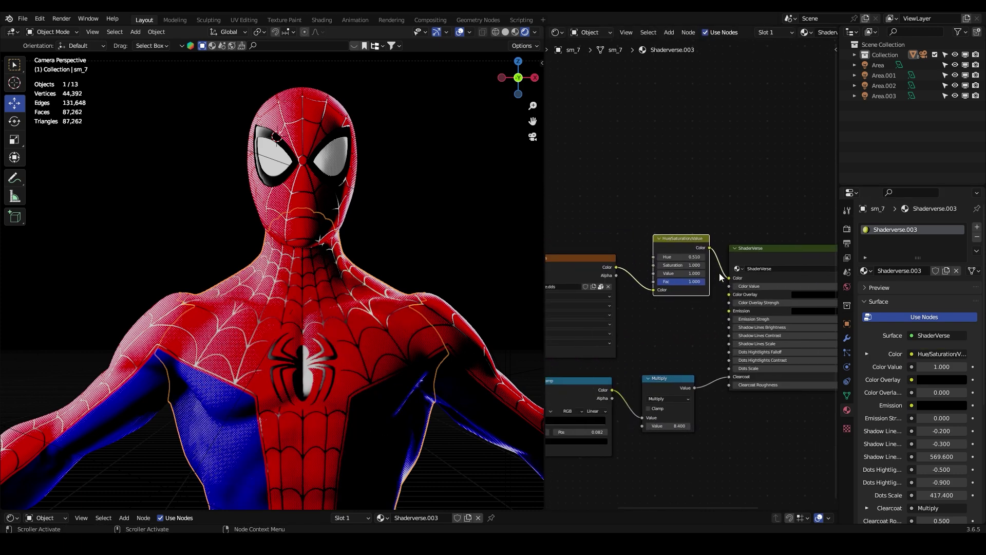
Step: Preview the torso's image texture directly through the material output, without the ShaderVerse shading
left_click(608, 270, "ctrl+shift")
key("KP_0")
scroll(295, 287, "up", 5)
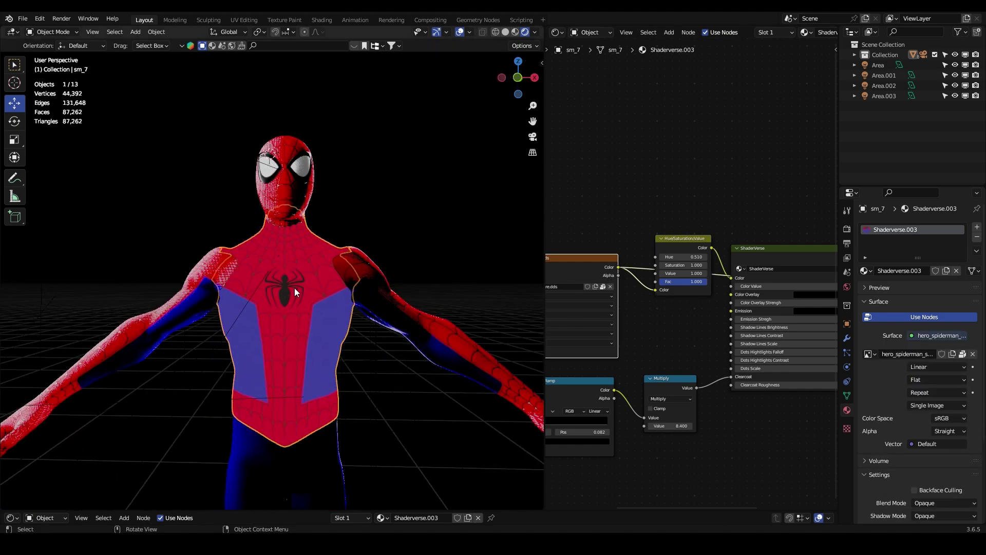
scroll(294, 287, "up", 3)
scroll(616, 266, "down", 4, "ctrl")
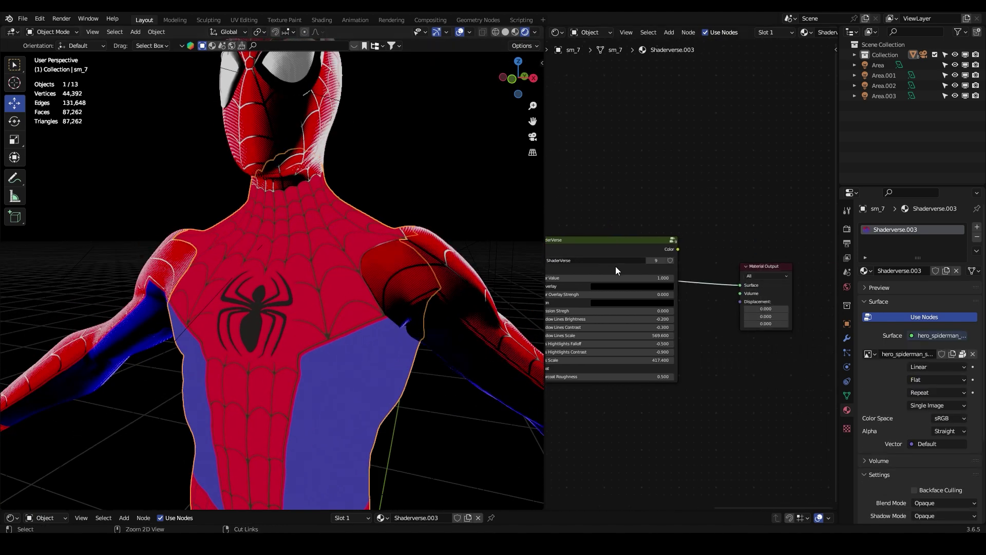
Step: Route the ShaderVerse node back to the material output, return to the camera view, and deselect the torso
left_click(669, 249, "ctrl+shift")
scroll(668, 257, "up", 5, "ctrl")
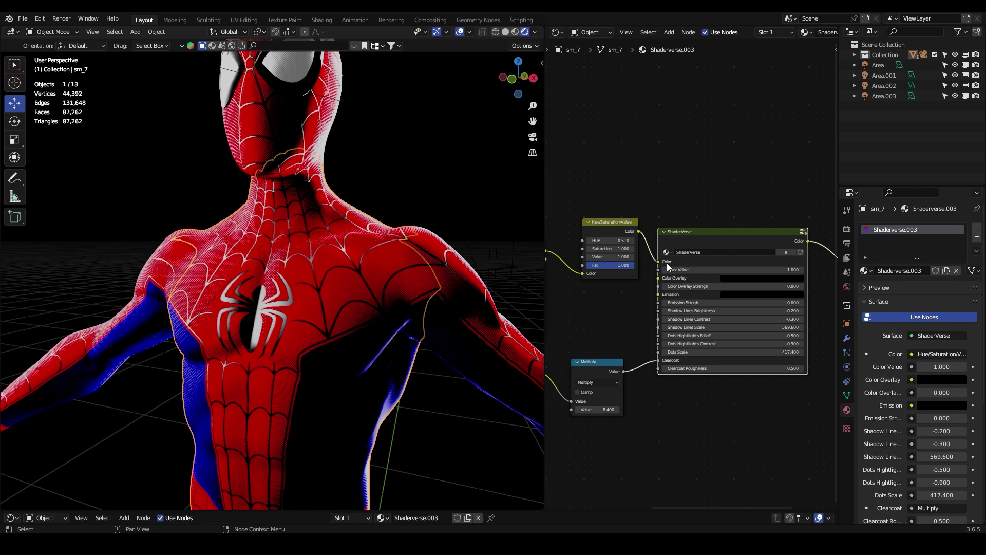
key("KP_0")
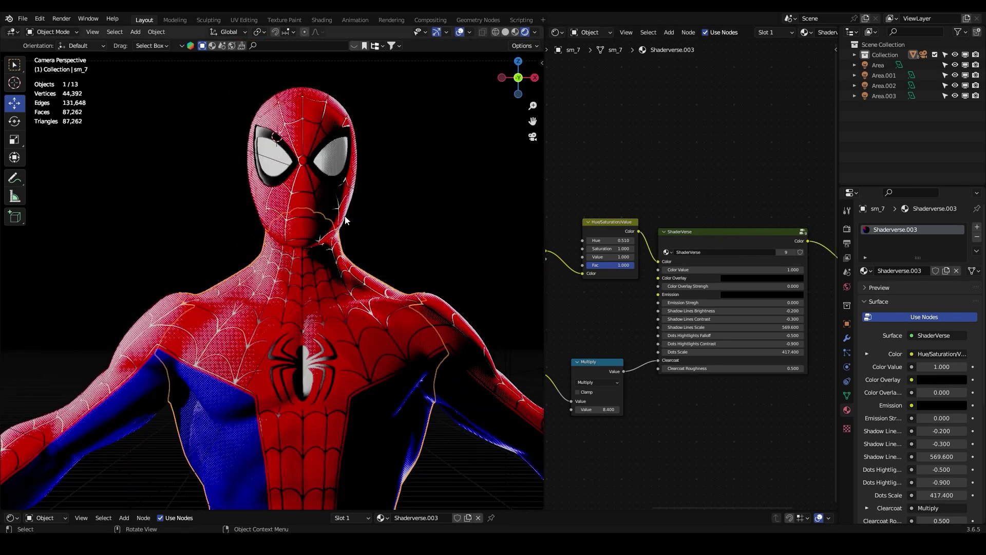
key("alt+a")
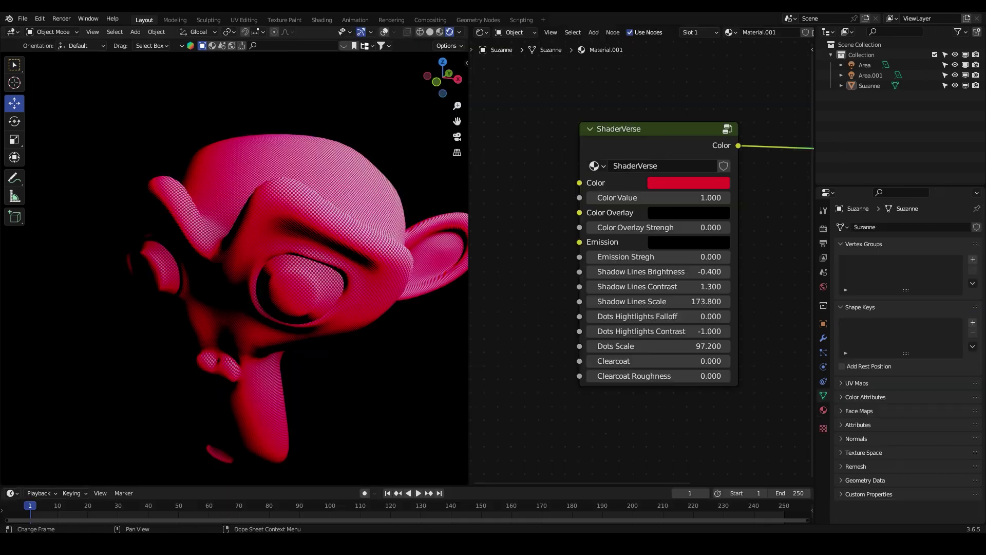
Step: Back in the monkey head scene, set ShaderVerse's Color Overlay to blue with hue 0.668, saturation 1.000 and value 0.918
middle_click_drag(365, 221, 549, 245)
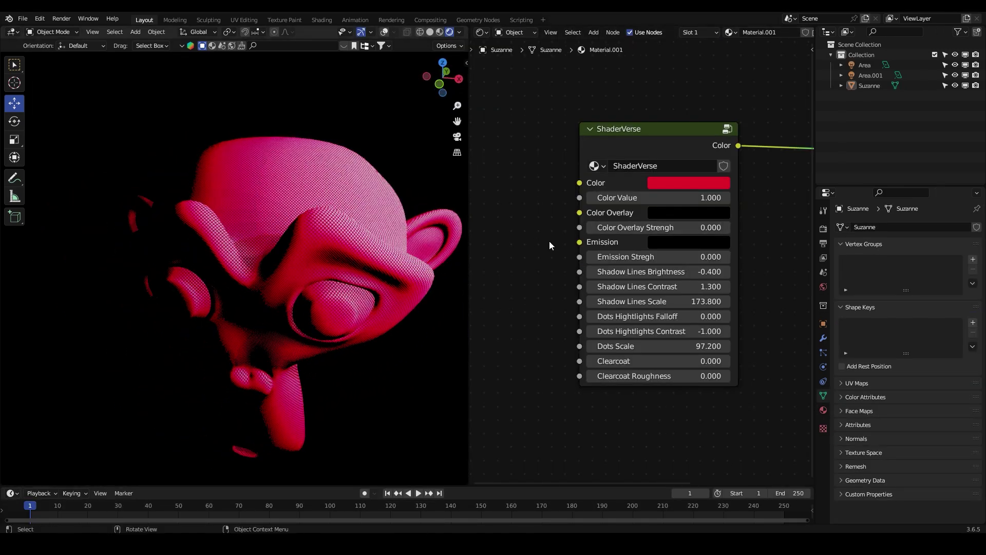
left_click(665, 215)
left_click(679, 214)
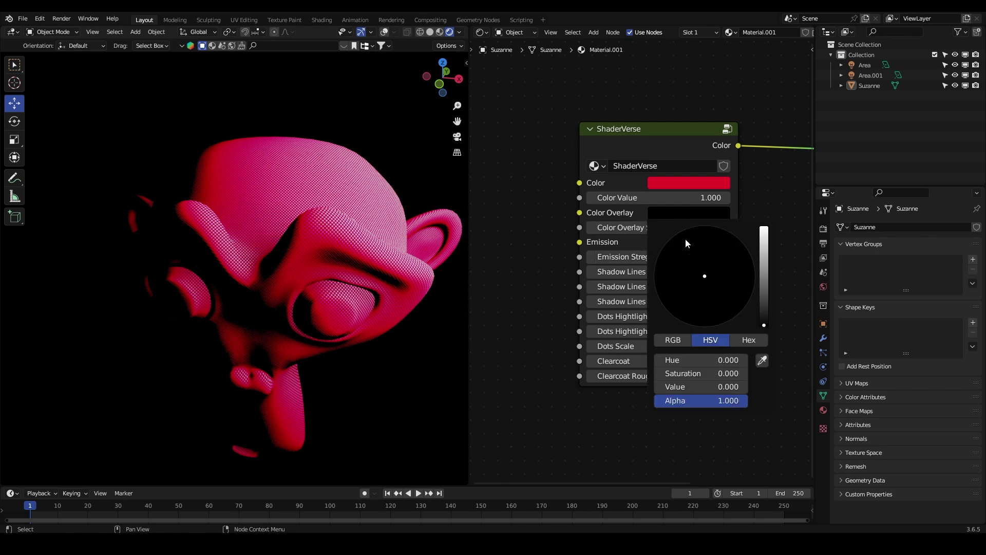
left_click_drag(679, 376, 771, 388)
mouse_move(713, 272)
left_mouse_down()
mouse_move(658, 254)
mouse_move(689, 227)
mouse_move(714, 228)
mouse_move(678, 227)
mouse_move(719, 227)
left_mouse_up()
Step: Shift the Color Overlay to a lighter blue and set Color Overlay Strengh to 0.000
left_click(672, 215)
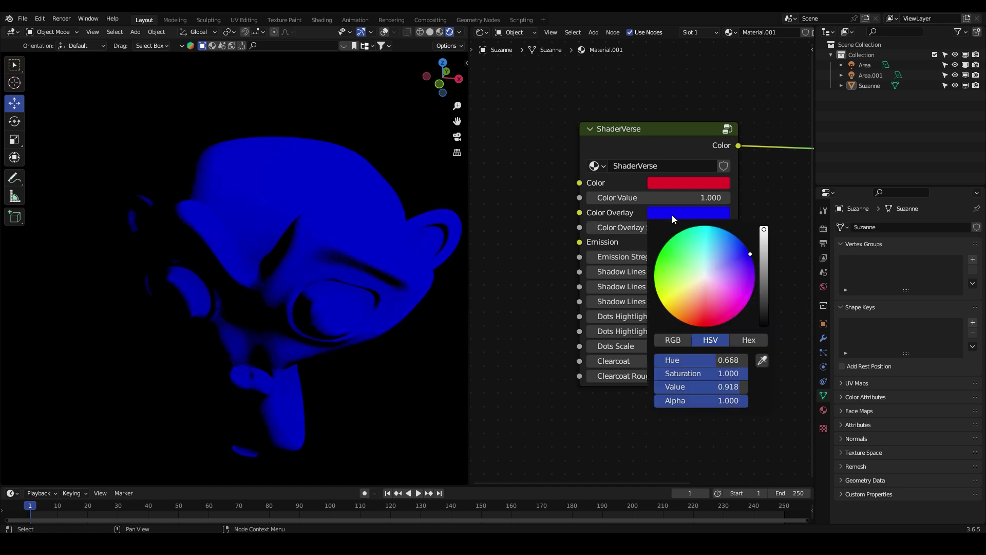
left_click_drag(735, 362, 718, 387)
left_click_drag(657, 228, 617, 227)
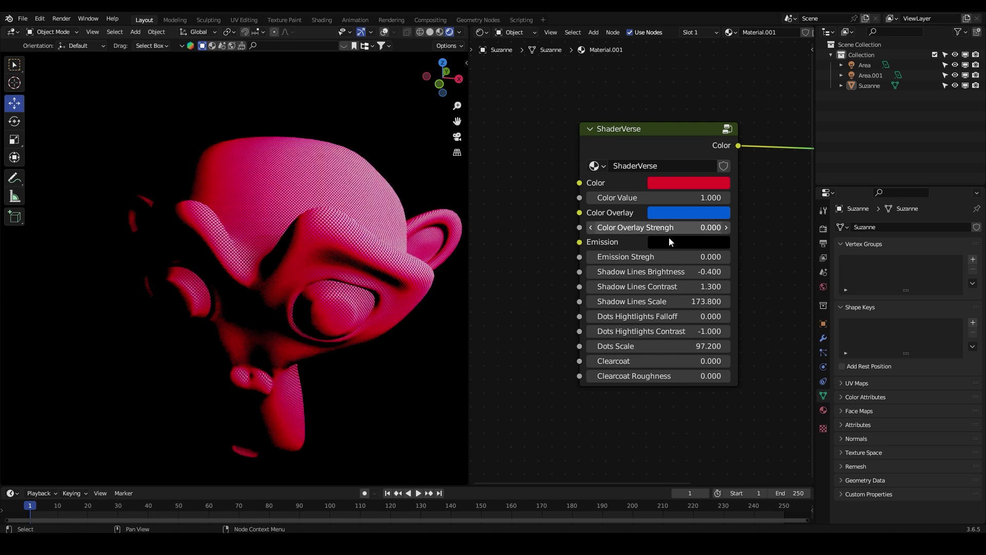
Step: Return to the Spider-Man scene and examine the torso material's node chain and ShaderVerse settings
scroll(497, 245, "down", 1)
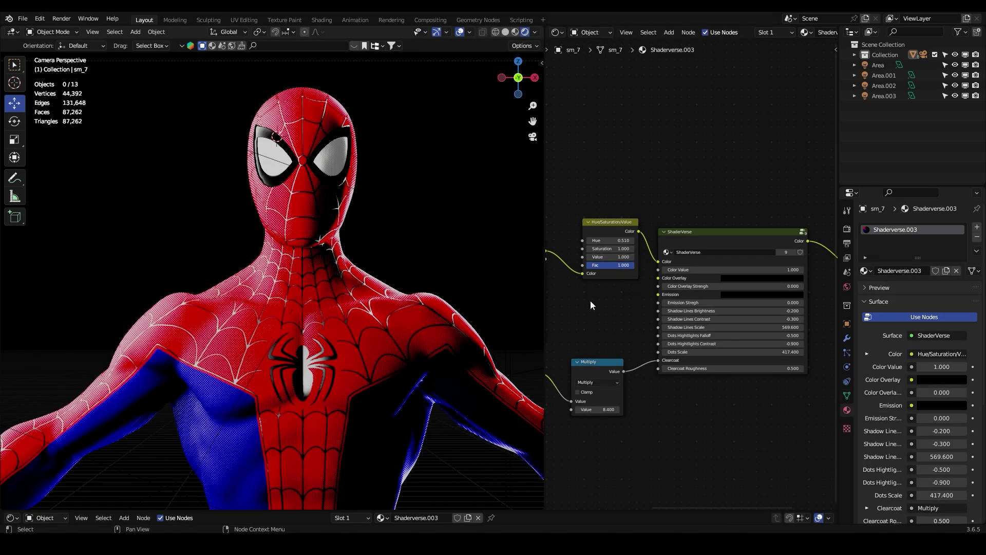
middle_click_drag(590, 305, 664, 306)
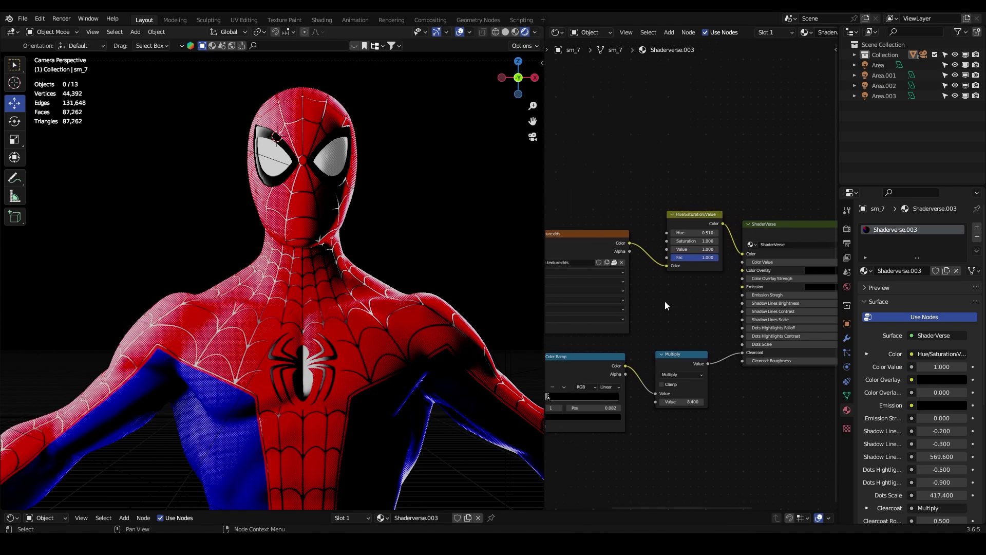
scroll(344, 312, "up", 3)
scroll(338, 288, "down", 3)
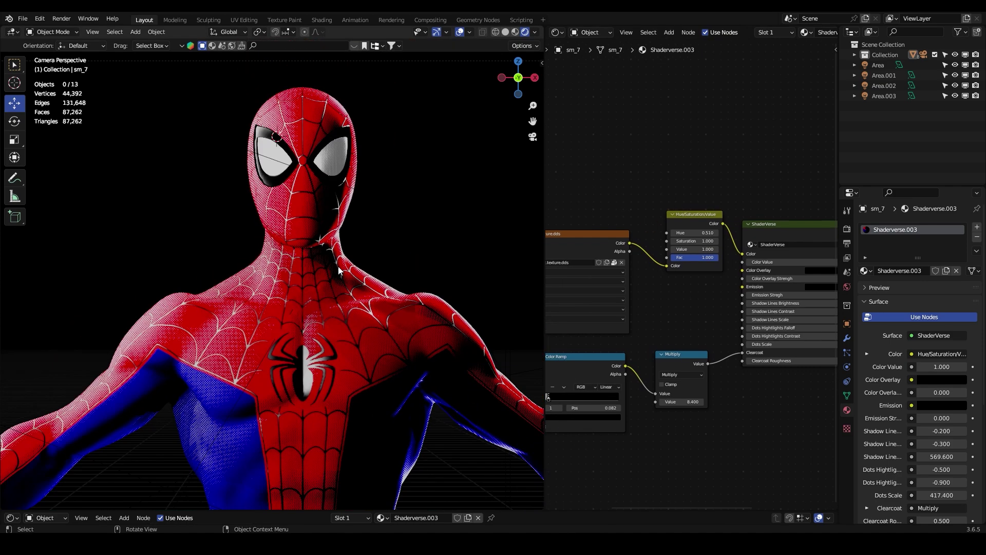
middle_click_drag(740, 275, 574, 307)
scroll(658, 284, "up", 5)
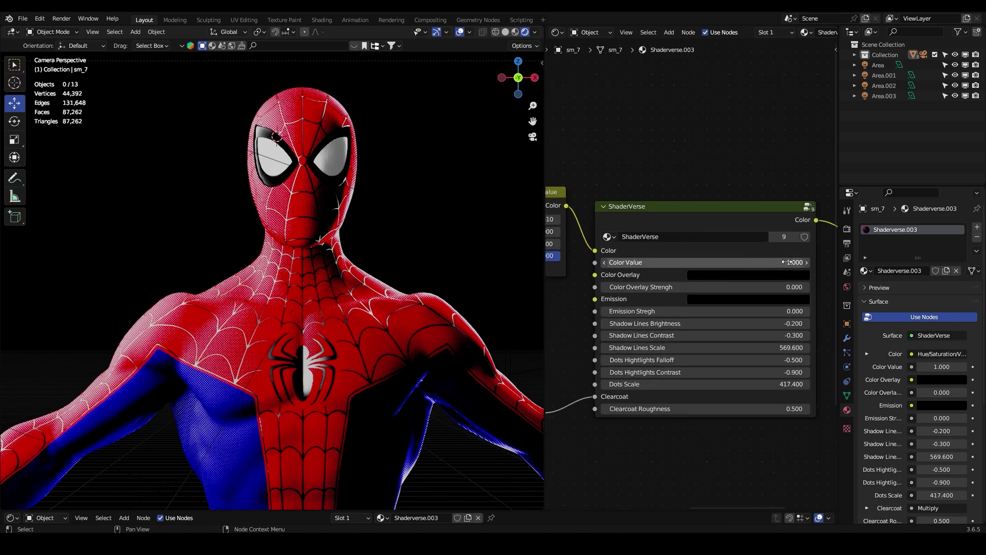
Step: Try a ShaderVerse Color Value of 4.400 on the Spider-Man torso, and reset it to 1
left_click_drag(704, 262, 809, 262)
scroll(378, 302, "up", 5)
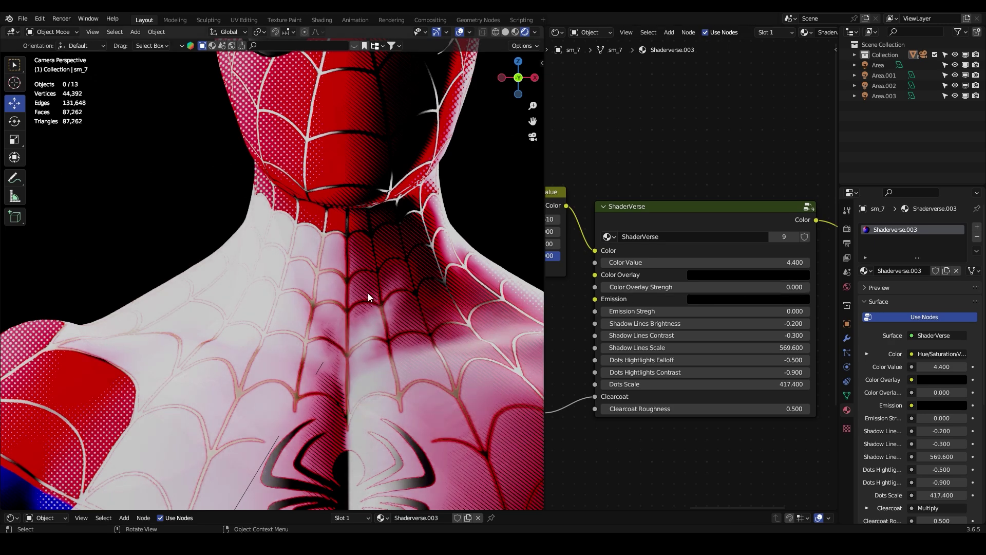
scroll(368, 292, "down", 4)
middle_click_drag(367, 292, 418, 303)
scroll(267, 294, "up", 10)
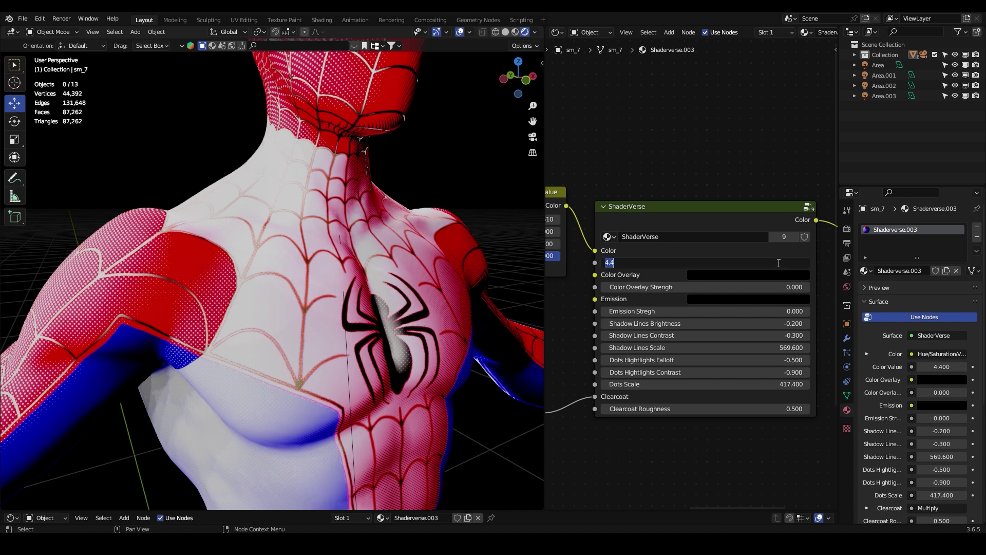
type("1")
key("Return")
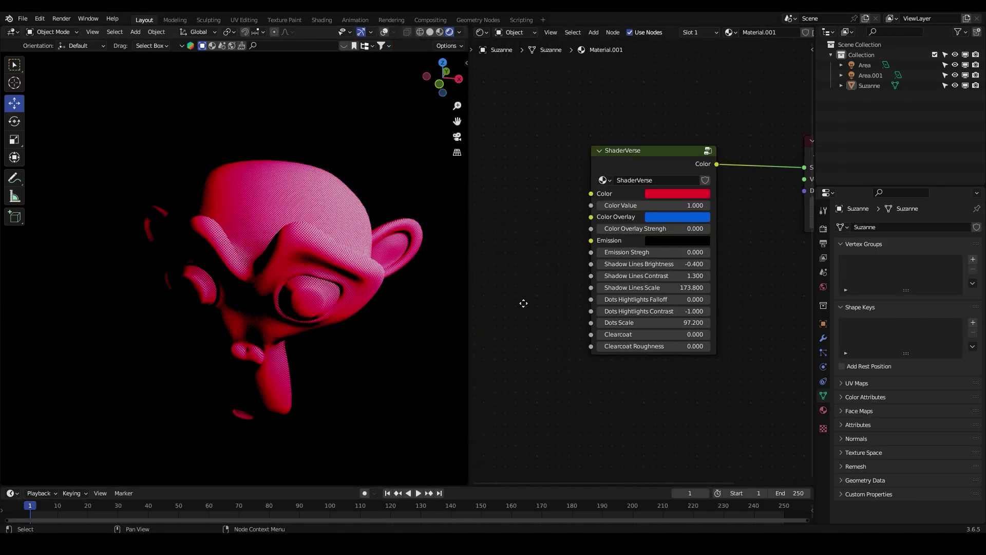
Step: In the monkey head scene, set ShaderVerse's Emission color to white and Emission Stregh to 1
scroll(560, 285, "up", 2)
middle_click_drag(644, 380, 656, 431)
left_click(686, 217)
left_click_drag(673, 423, 751, 422)
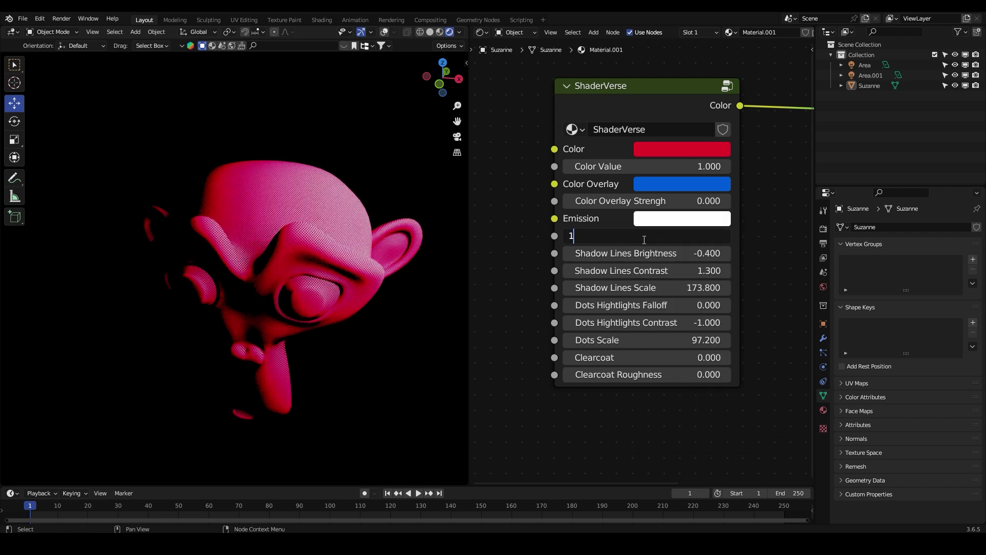
key("Return")
Step: Add a Noise Texture node beside ShaderVerse and preview its Fac output on the monkey head with Scale 19.600
middle_click_drag(536, 234, 583, 194)
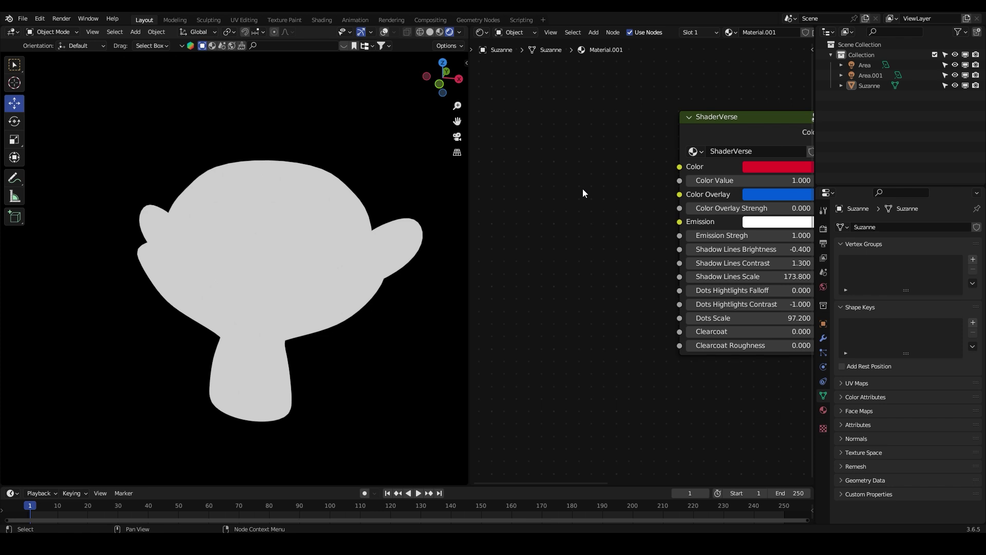
key("shift+a")
left_click(520, 100)
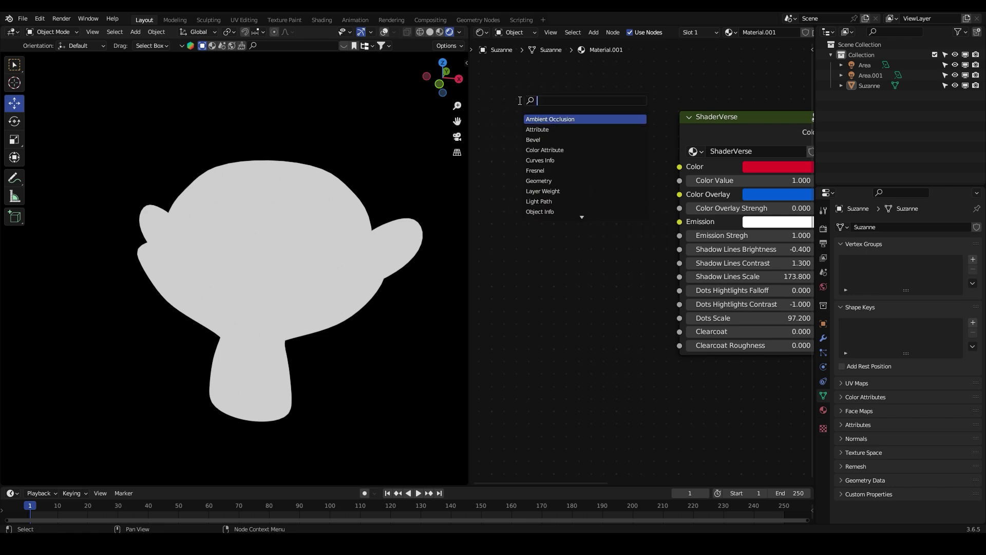
key("Return")
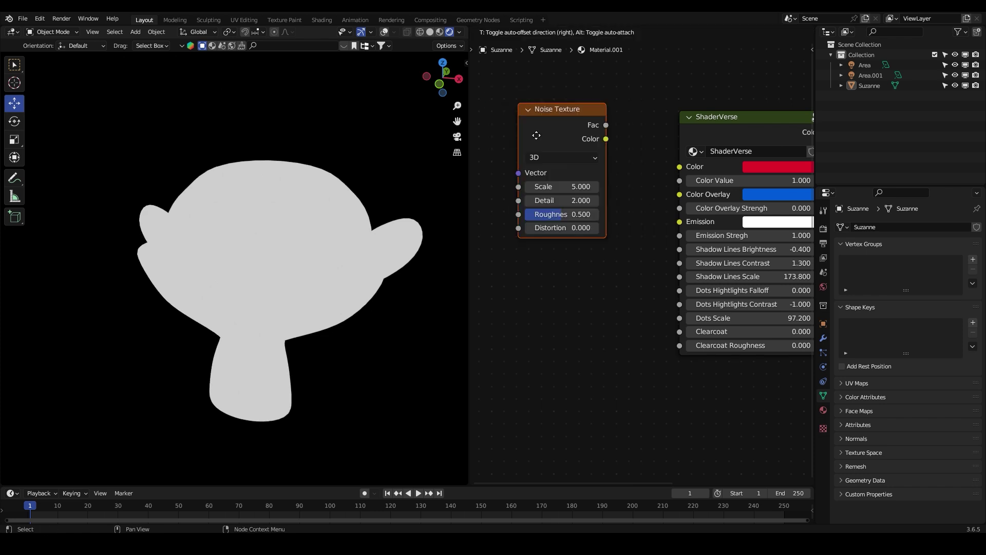
left_click(525, 195)
left_click(530, 220)
left_click(530, 220)
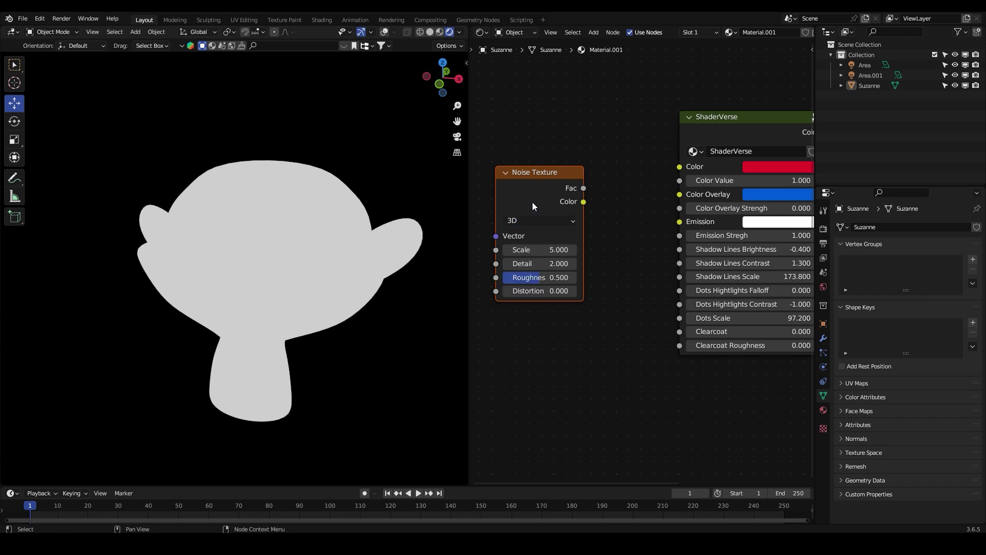
left_click(571, 187, "ctrl+shift")
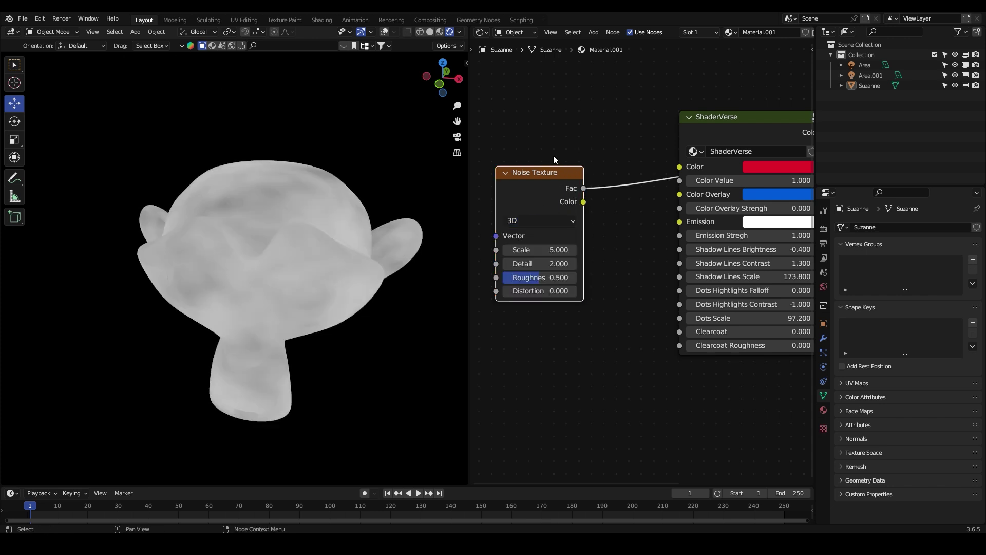
mouse_move(549, 248)
left_mouse_down()
mouse_move(533, 248)
mouse_move(566, 248)
mouse_move(528, 248)
mouse_move(624, 248)
left_mouse_up()
Step: Insert a Color Ramp after the Noise Texture, with Constant interpolation and the white stop at position 0.555
key("shift+a")
left_click(586, 147)
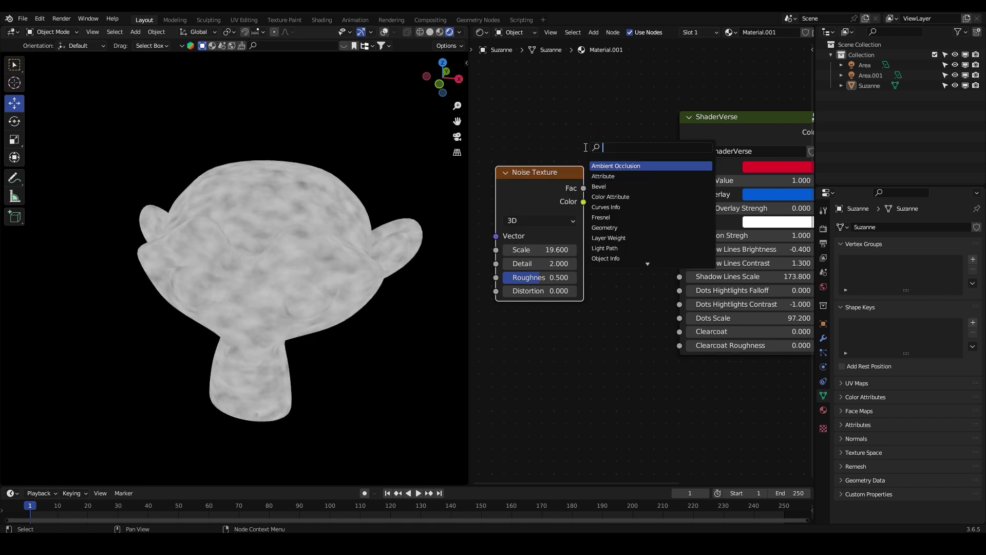
left_click(616, 178)
left_click(628, 187)
middle_click_drag(593, 190, 480, 202)
left_click(640, 226)
left_click(646, 292)
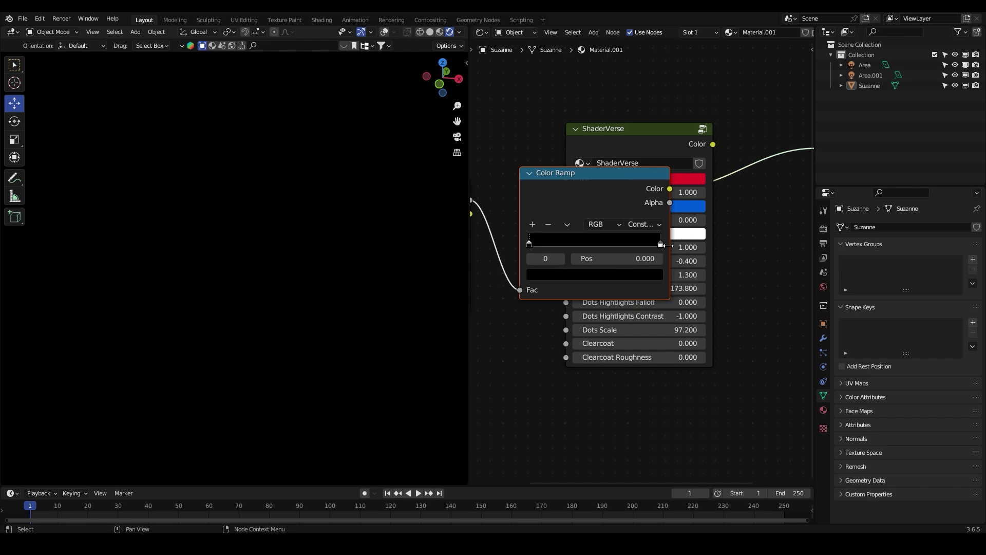
left_click_drag(618, 249, 601, 248)
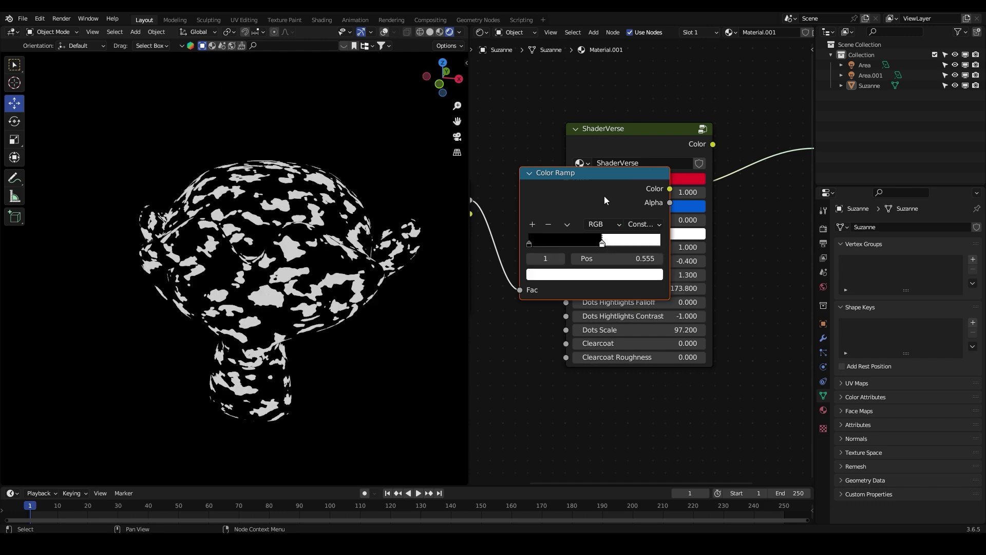
Step: Route ShaderVerse back to the spaced-out Material Output and connect the Color Ramp's Color to ShaderVerse's Emission
left_click_drag(604, 196, 538, 217)
left_click(635, 143, "ctrl+shift")
left_click_drag(636, 143, 725, 147)
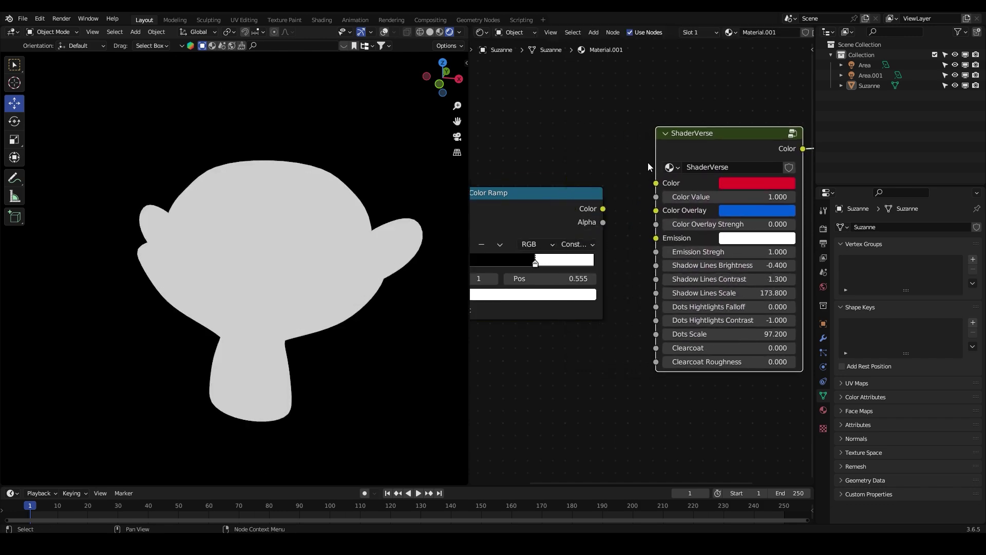
scroll(649, 167, "down", 3)
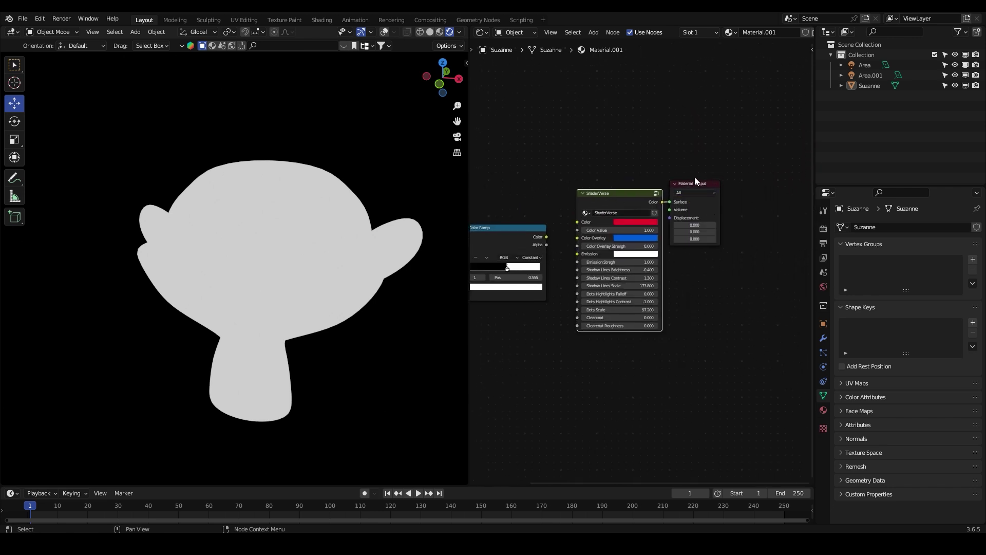
left_click_drag(696, 180, 752, 166)
scroll(554, 246, "up", 1)
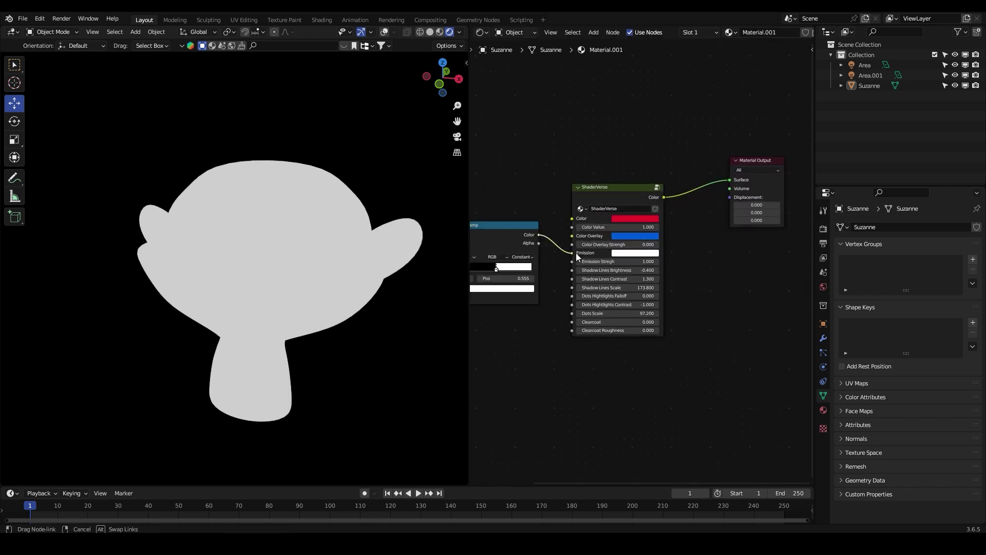
left_click_drag(575, 253, 575, 253)
Step: Move the Color Ramp's white stop to position 0.545 and place the Noise Texture node clear of the ramp
middle_click_drag(314, 269, 361, 279)
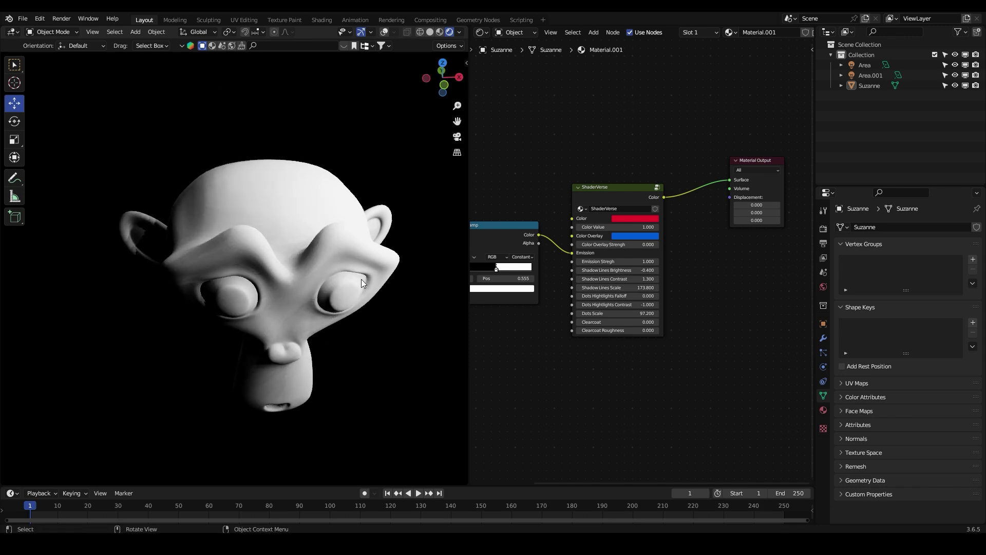
middle_click_drag(562, 342, 620, 346)
middle_click_drag(362, 309, 365, 300)
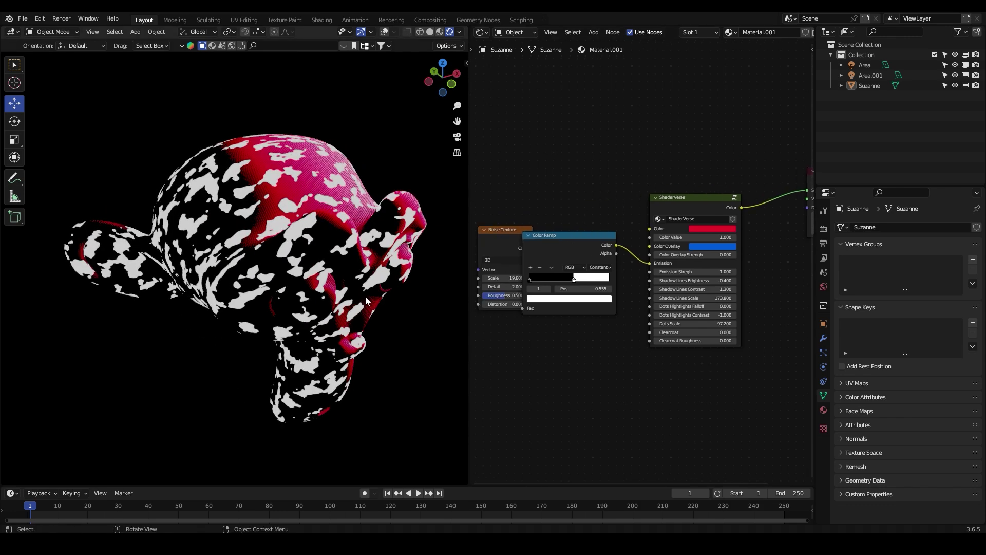
scroll(636, 334, "up", 2)
mouse_move(637, 307)
left_mouse_down()
mouse_move(623, 309)
mouse_move(674, 310)
mouse_move(613, 305)
mouse_move(638, 306)
left_mouse_up()
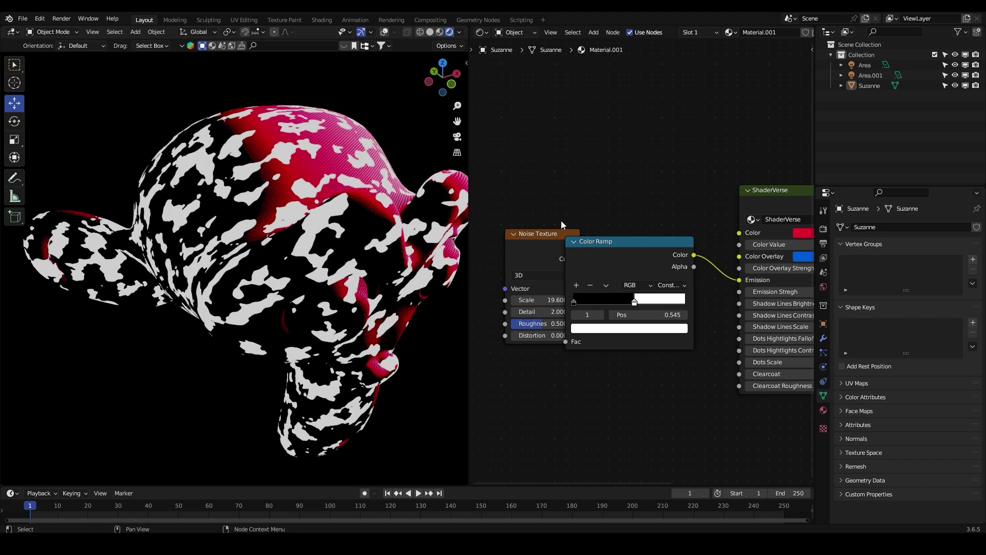
left_click_drag(535, 238, 470, 310)
middle_click_drag(534, 305, 591, 306)
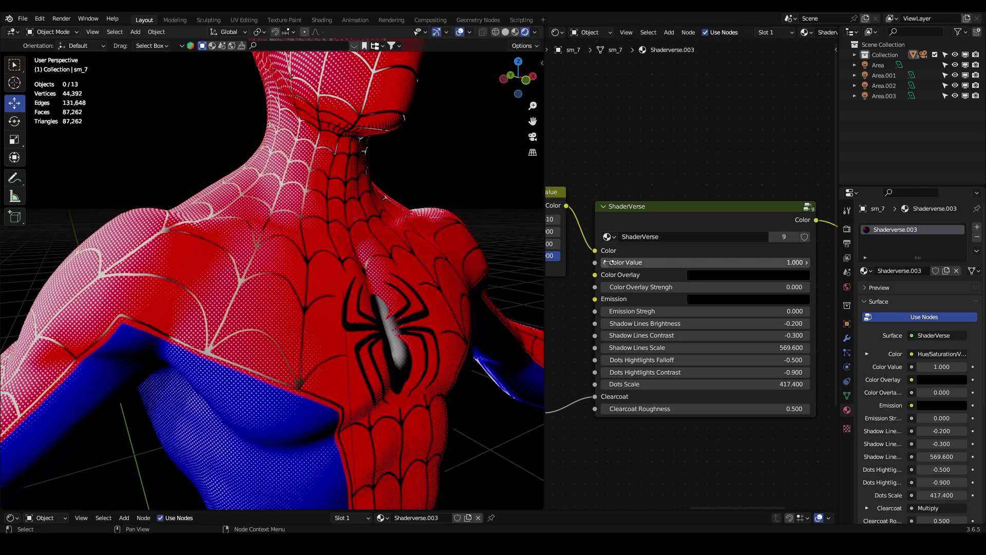
middle_click_drag(598, 317, 667, 282)
mouse_move(667, 282)
left_mouse_down()
mouse_move(678, 282)
mouse_move(666, 281)
left_mouse_up()
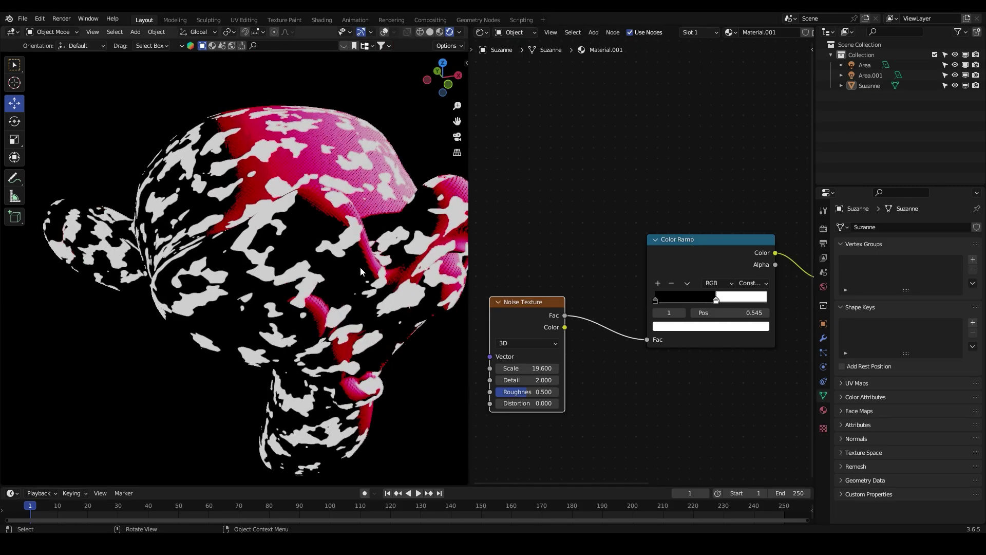
Step: Delete the Noise Texture and Color Ramp nodes feeding ShaderVerse's Emission
scroll(672, 227, "down", 2)
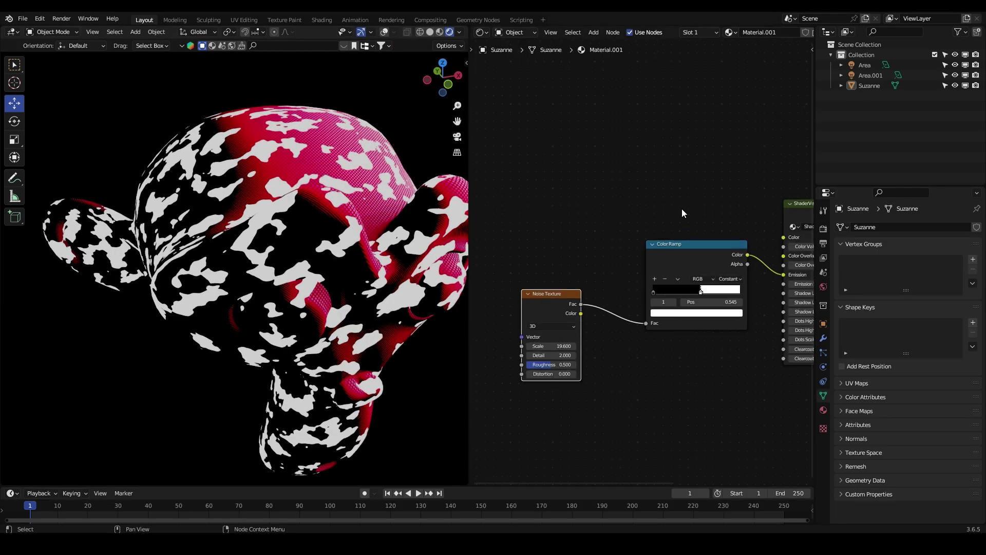
middle_click_drag(704, 180, 592, 180)
left_click_drag(619, 160, 452, 334)
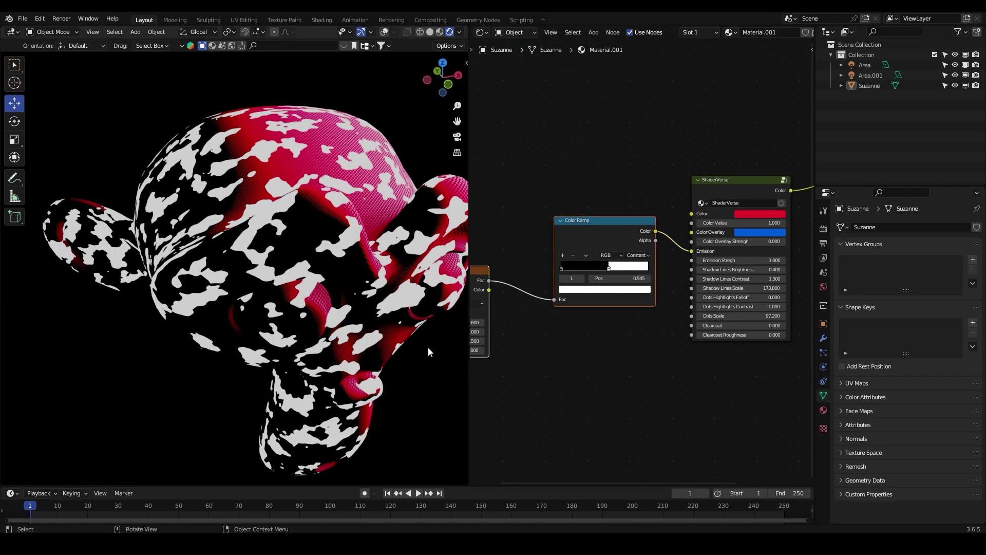
left_click(571, 184)
middle_click_drag(571, 185, 611, 188)
left_click_drag(661, 171, 484, 350)
key("x")
Step: Set ShaderVerse's Emission Stregh to 0.000 on the monkey head
middle_click_drag(672, 262, 598, 264)
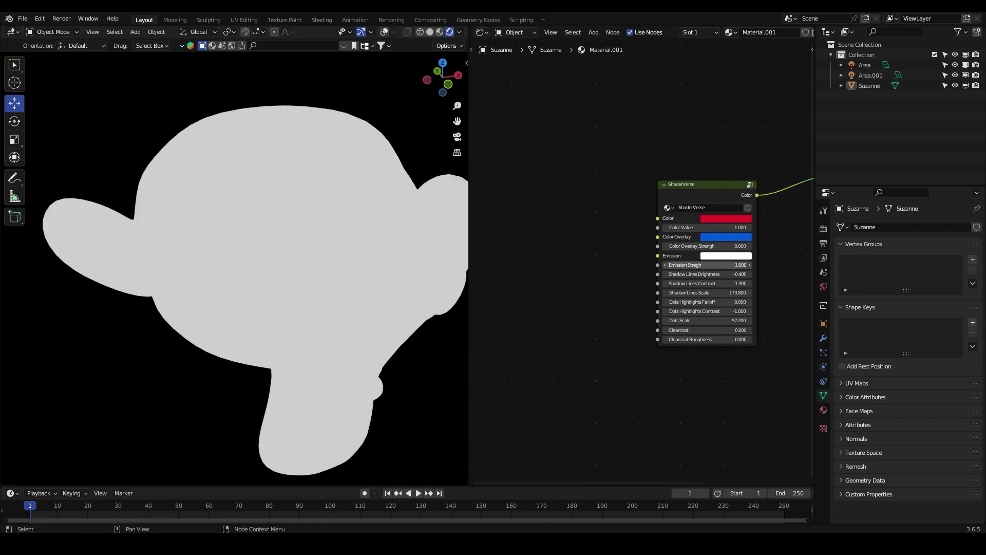
left_click_drag(729, 266, 678, 266)
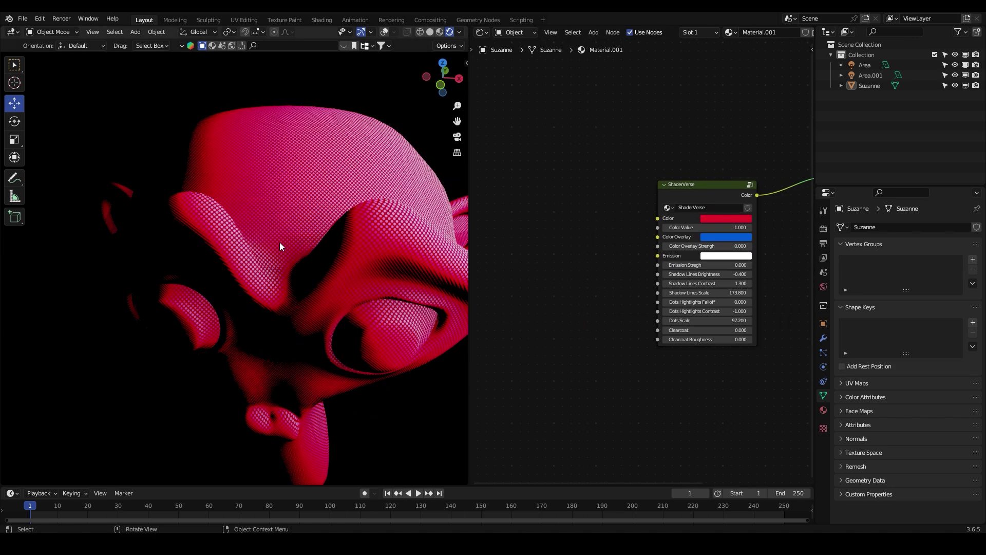
middle_click_drag(281, 249, 302, 222)
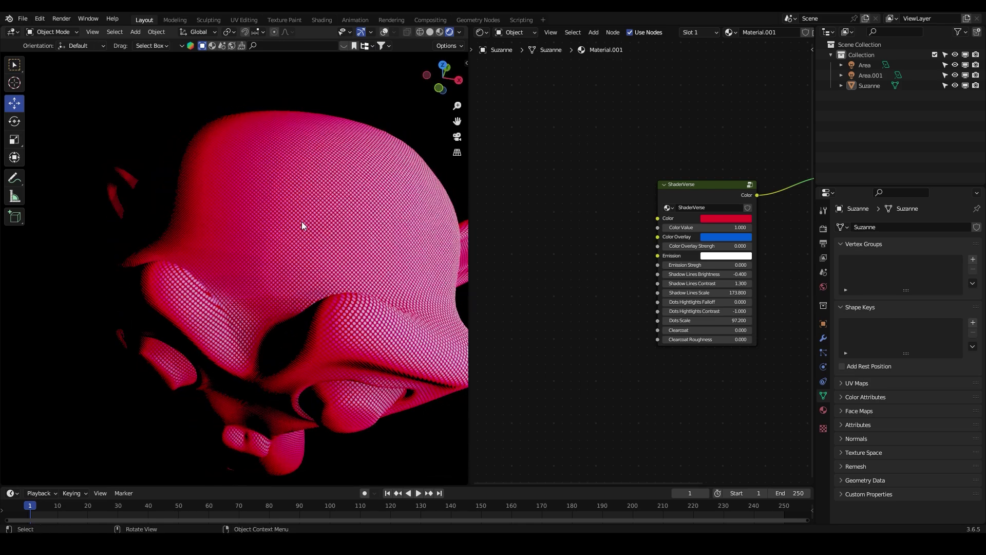
Step: Set ShaderVerse's Dots Hightlights Falloff to -12.000 and Clearcoat to 1.000 on the monkey head
scroll(579, 347, "up", 3)
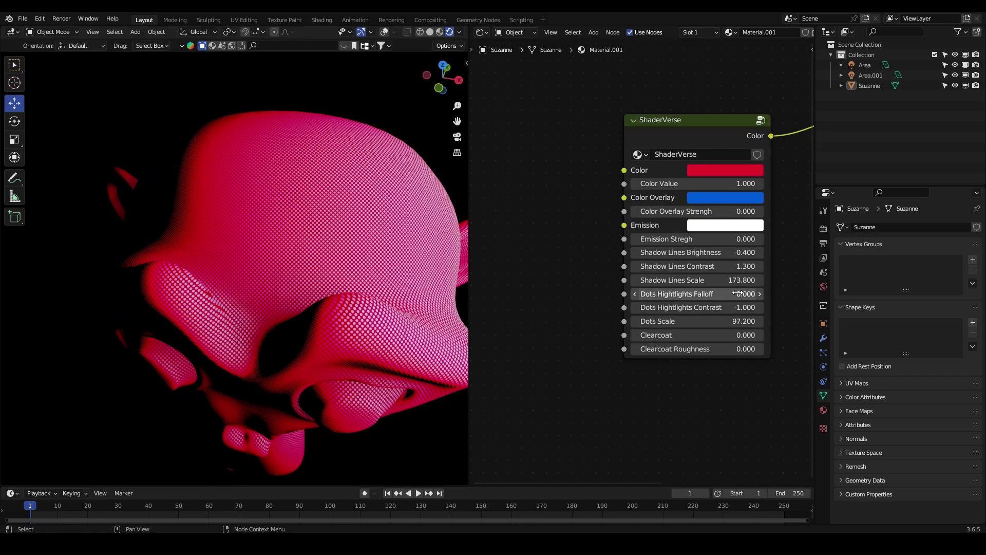
left_click_drag(738, 293, 473, 290)
middle_click_drag(384, 276, 363, 264)
left_click_drag(706, 336, 721, 337)
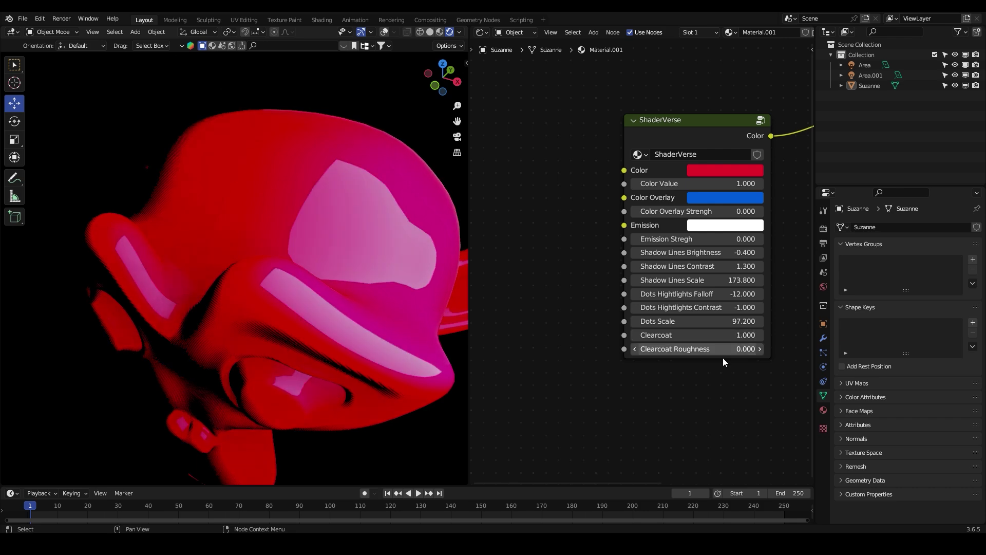
middle_click_drag(401, 272, 367, 211)
scroll(367, 211, "up", 2)
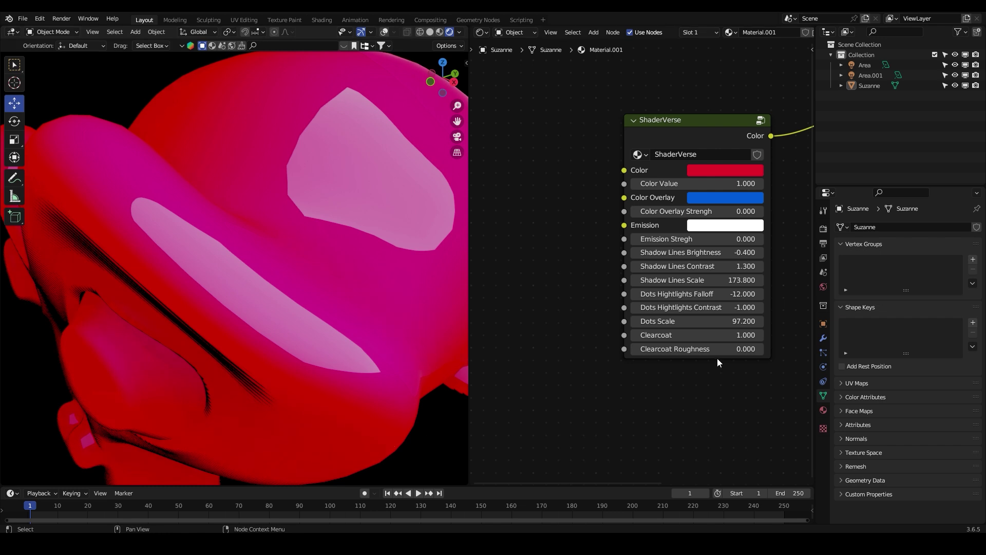
Step: Try a Clearcoat Roughness of 0.01 on the monkey head's ShaderVerse node, and raise it to 0.1
mouse_move(711, 351)
left_mouse_down()
mouse_move(750, 351)
mouse_move(712, 350)
left_mouse_up()
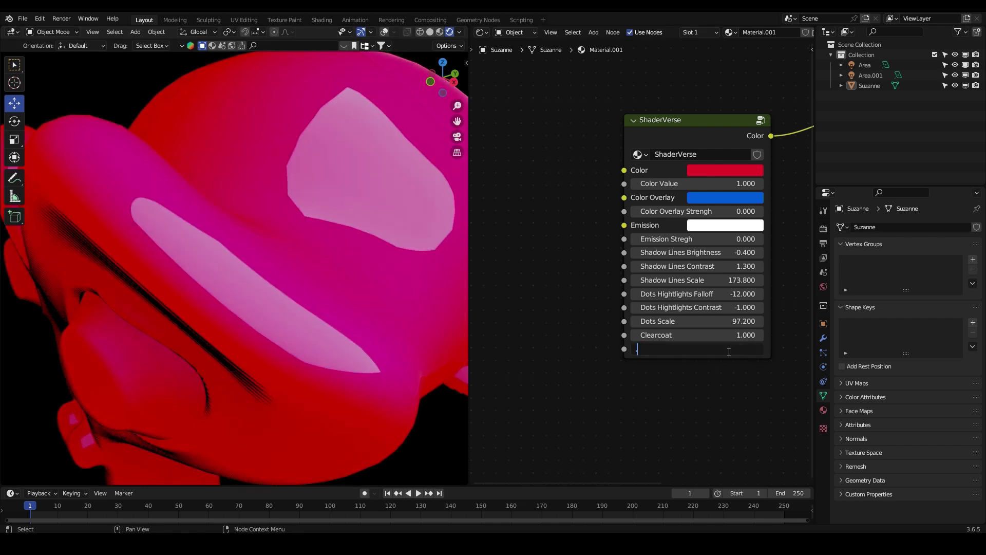
type("0.01")
key("Return")
left_click(729, 351)
type("0.1")
key("Return")
scroll(309, 252, "down", 4)
middle_click_drag(290, 248, 319, 247)
Step: Desaturate the monkey head's ShaderVerse base Color and lower its value
left_click(710, 172)
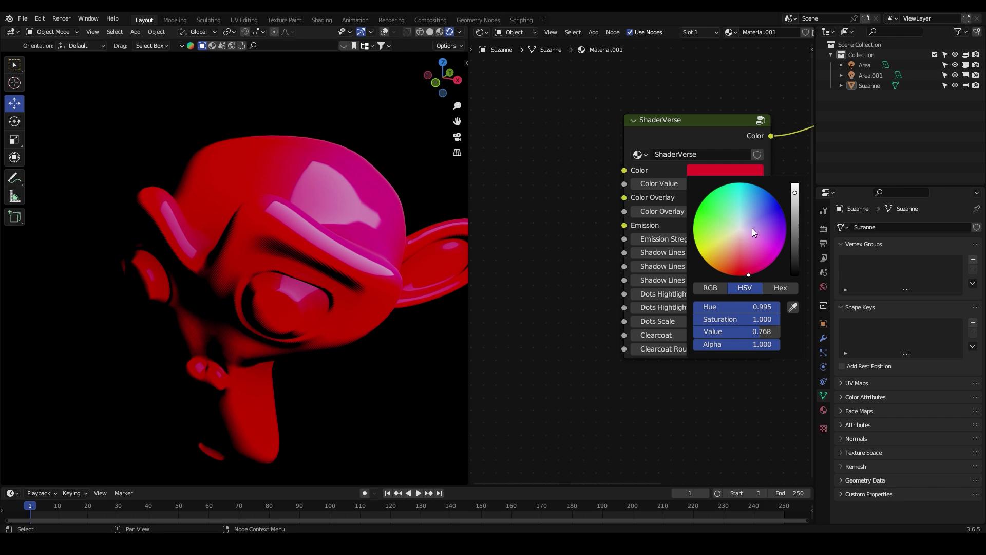
mouse_move(753, 230)
left_mouse_down()
mouse_move(706, 226)
mouse_move(755, 248)
left_mouse_up()
left_click_drag(766, 334, 712, 334)
middle_click_drag(424, 366, 314, 320)
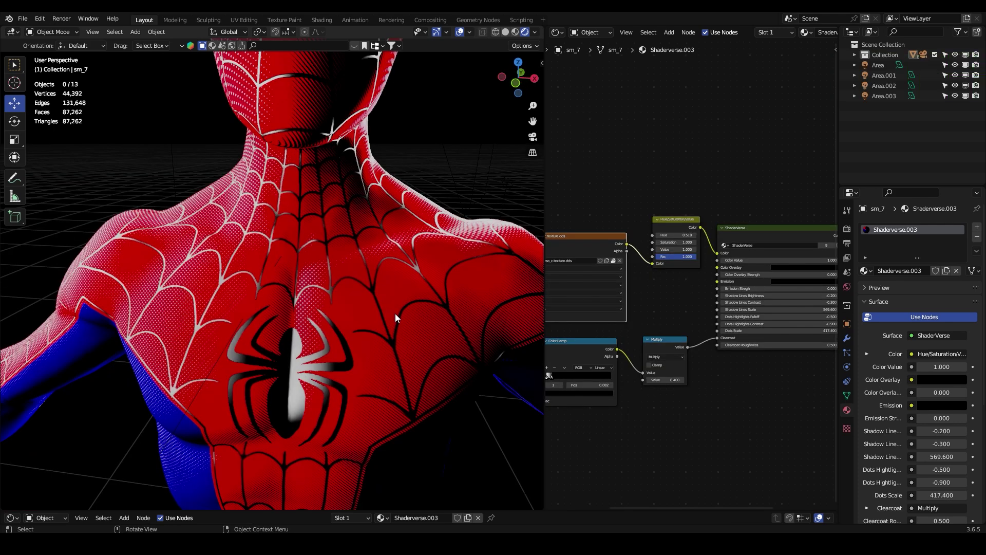
Step: Return to the Spider-Man scene and examine the torso's shading and the nodes feeding ShaderVerse's Clearcoat input
middle_click_drag(752, 412, 704, 404)
scroll(705, 403, "up", 8)
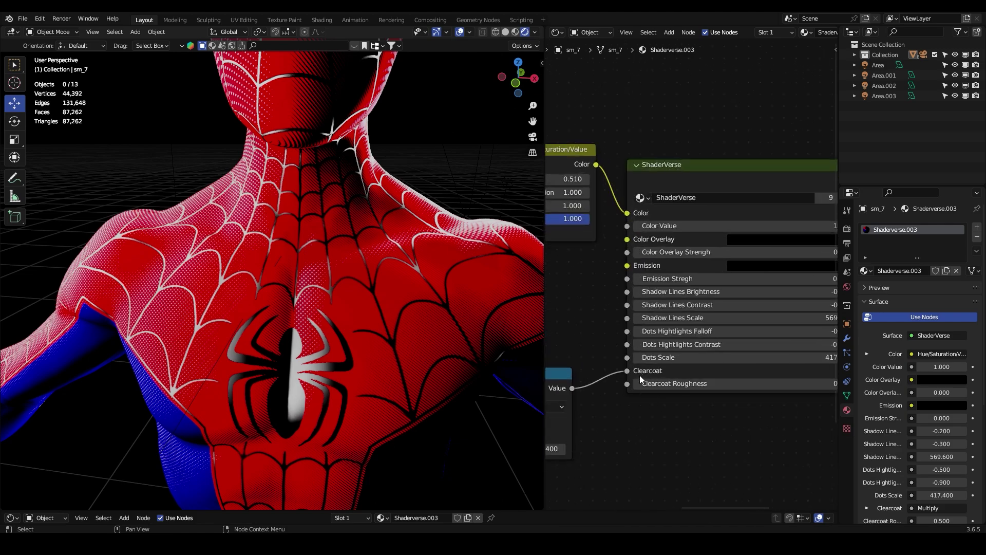
middle_click_drag(308, 314, 294, 236)
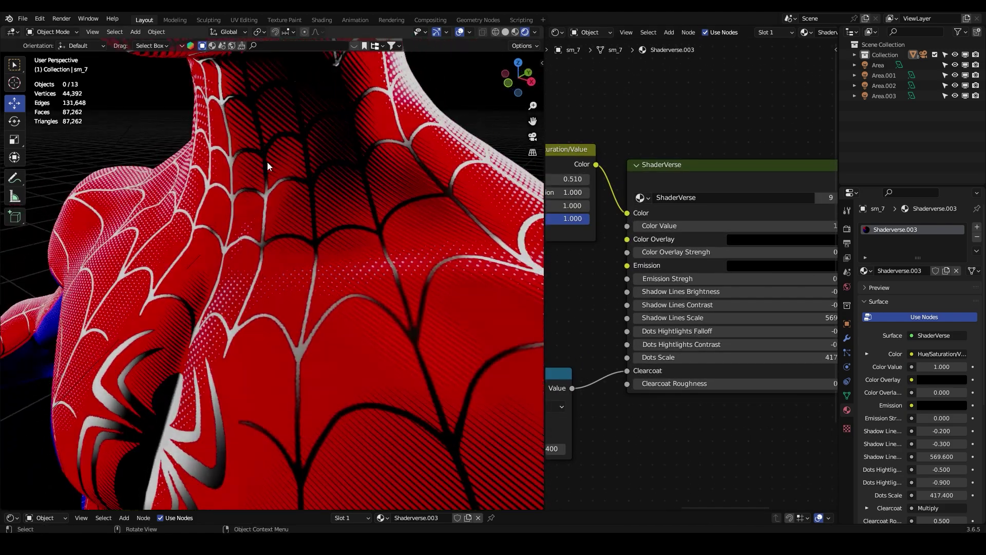
middle_click_drag(254, 153, 329, 201)
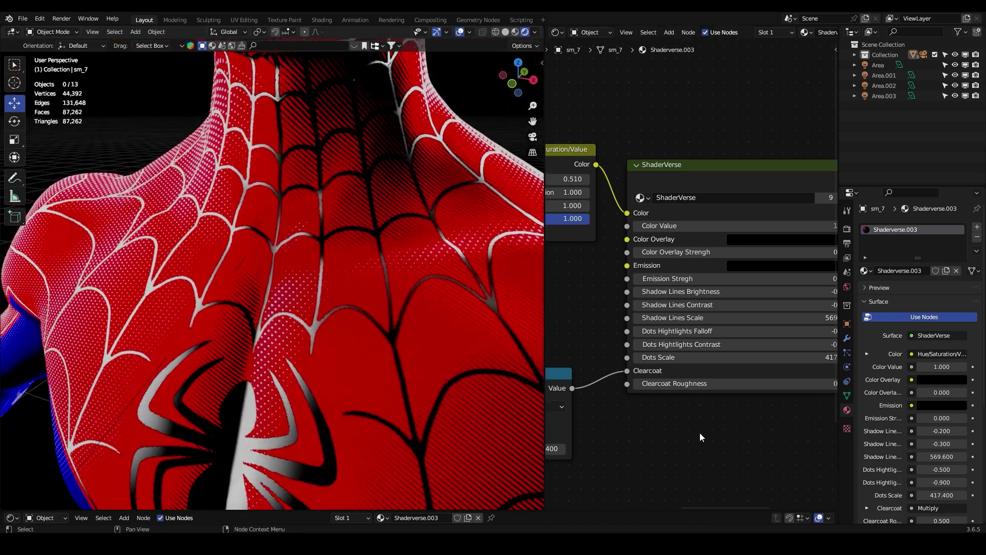
scroll(615, 366, "down", 5)
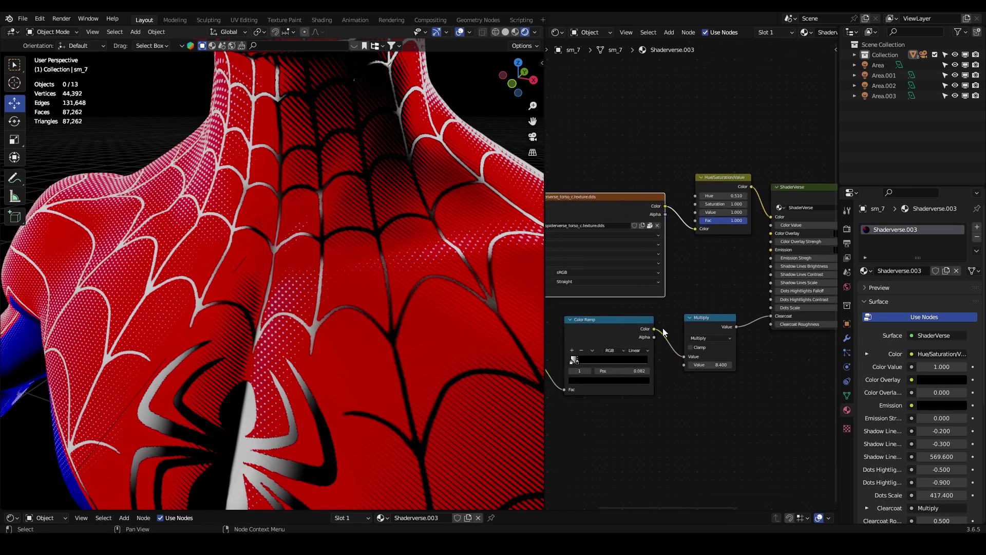
Step: Preview the Color Ramp's web mask on the torso and switch the preview back to ShaderVerse
left_click(626, 328, "ctrl+shift")
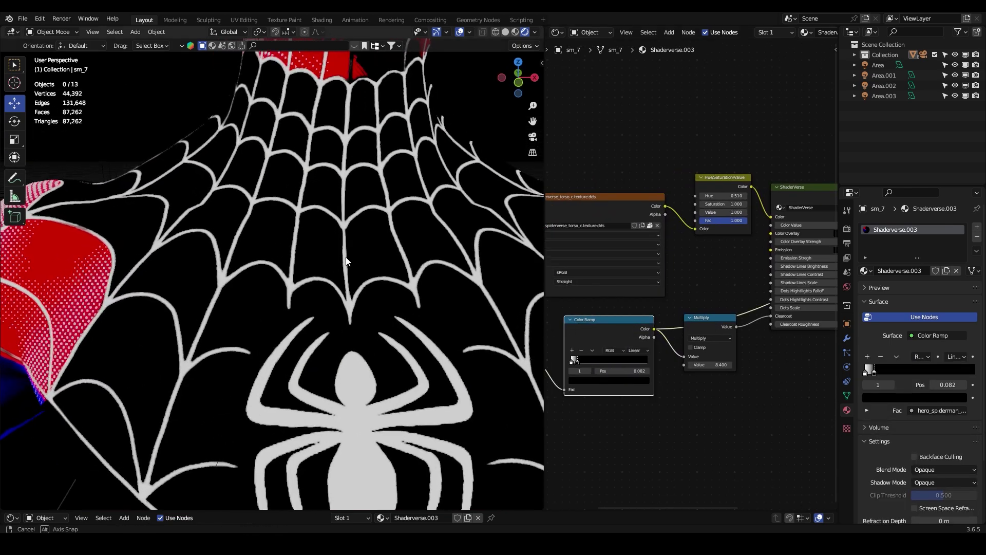
middle_click_drag(789, 303, 689, 296)
left_click(803, 189, "ctrl+shift")
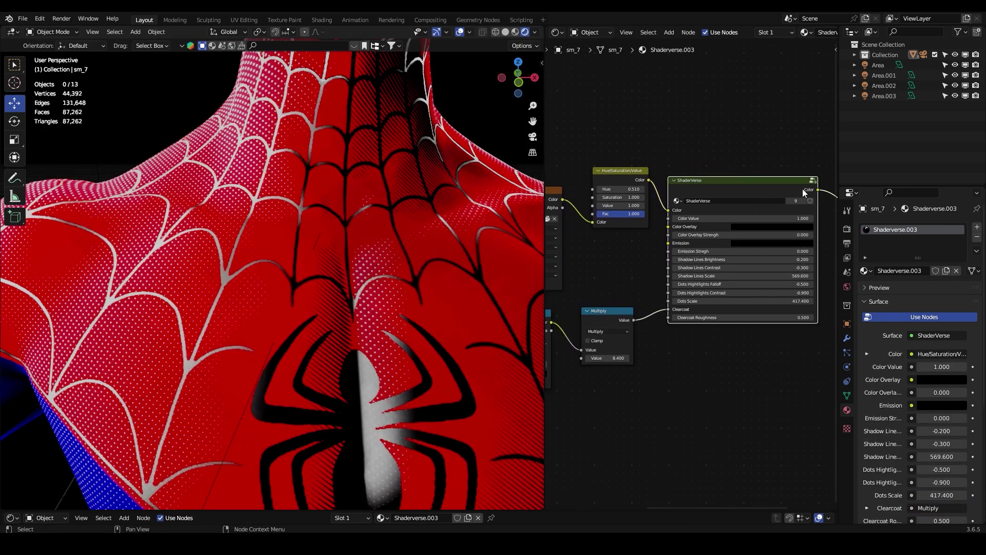
Step: Disconnect Multiply from ShaderVerse's Clearcoat, try a Clearcoat Roughness of 0.3 on the torso, and restore it to 0.5
left_click_drag(667, 307, 658, 308)
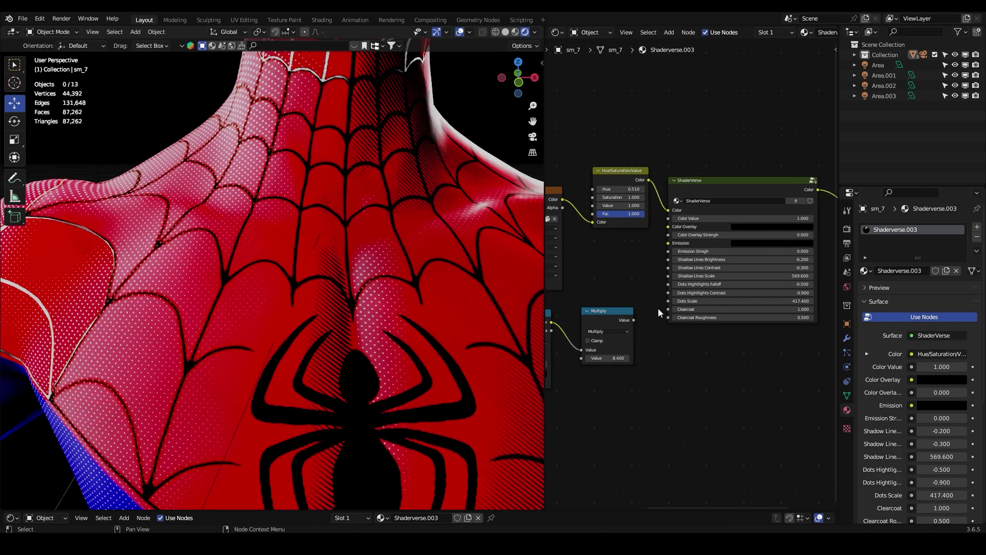
middle_click_drag(365, 289, 473, 326)
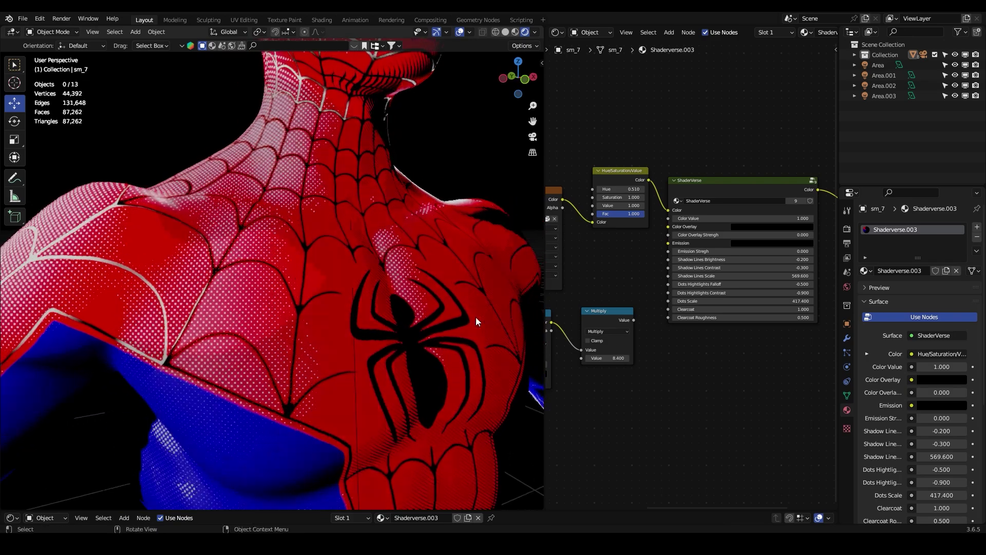
left_click_drag(802, 320, 755, 320)
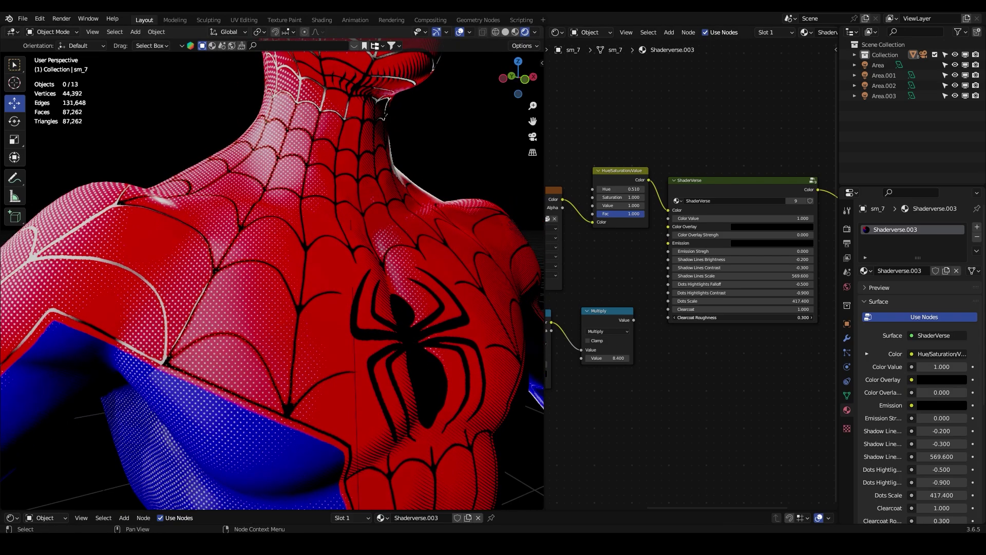
mouse_move(228, 336)
middle_mouse_down()
mouse_move(259, 337)
mouse_move(235, 332)
middle_mouse_up()
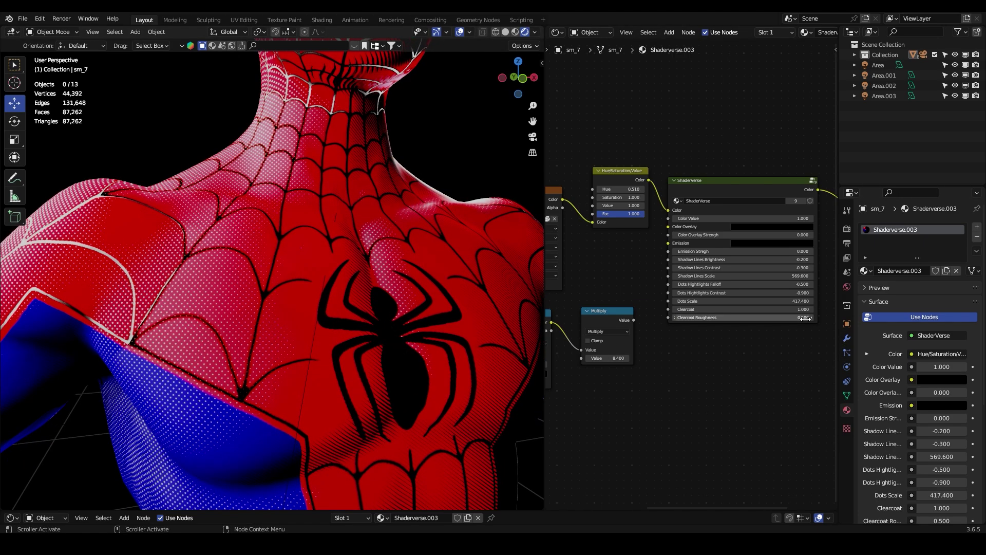
key("Return")
Step: Reconnect the Multiply node's Value output to ShaderVerse's Clearcoat input
scroll(648, 381, "up", 1)
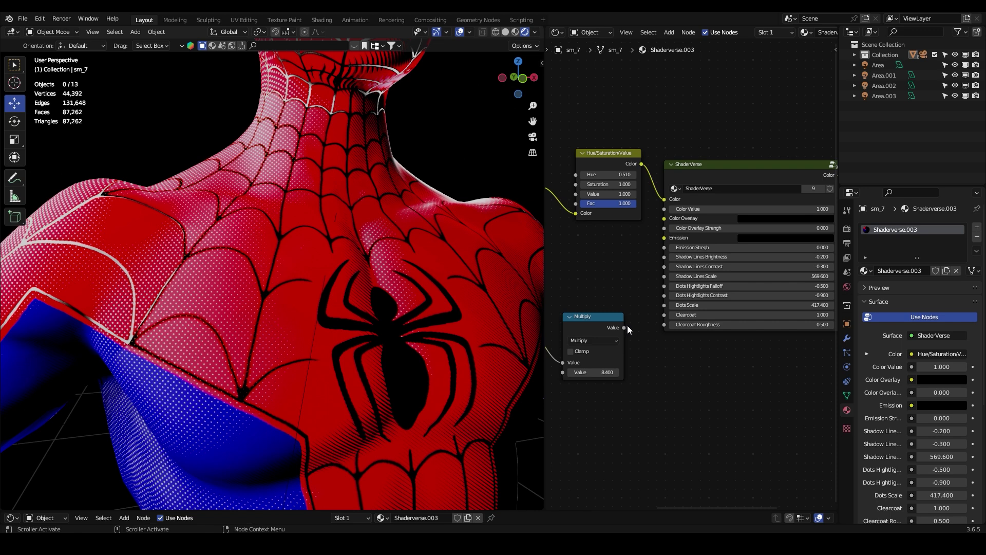
left_click_drag(656, 316, 664, 315)
middle_click_drag(670, 377, 745, 380)
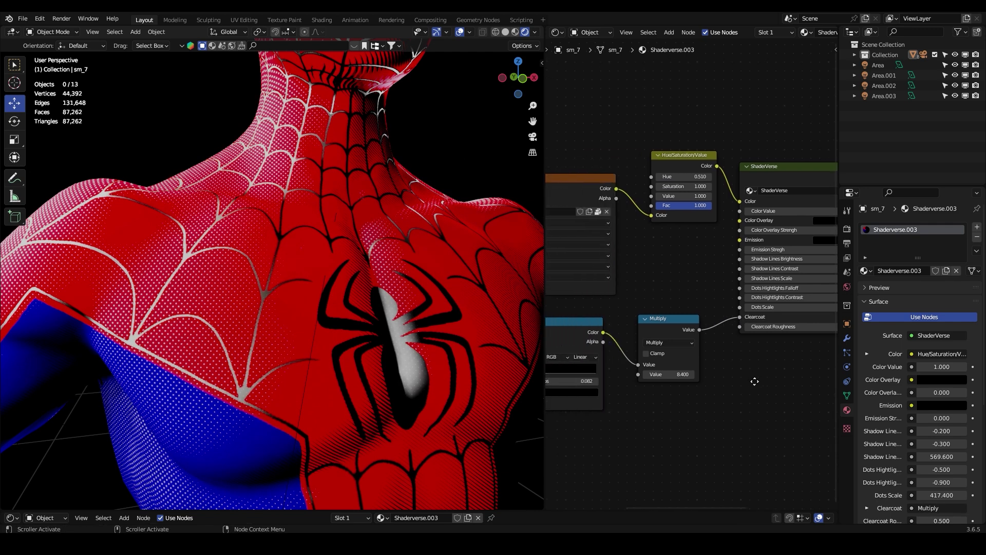
Step: Add a Math node below the existing Multiply node and set its operation to Multiply
scroll(758, 381, "up", 2)
left_click_drag(673, 360, 670, 359)
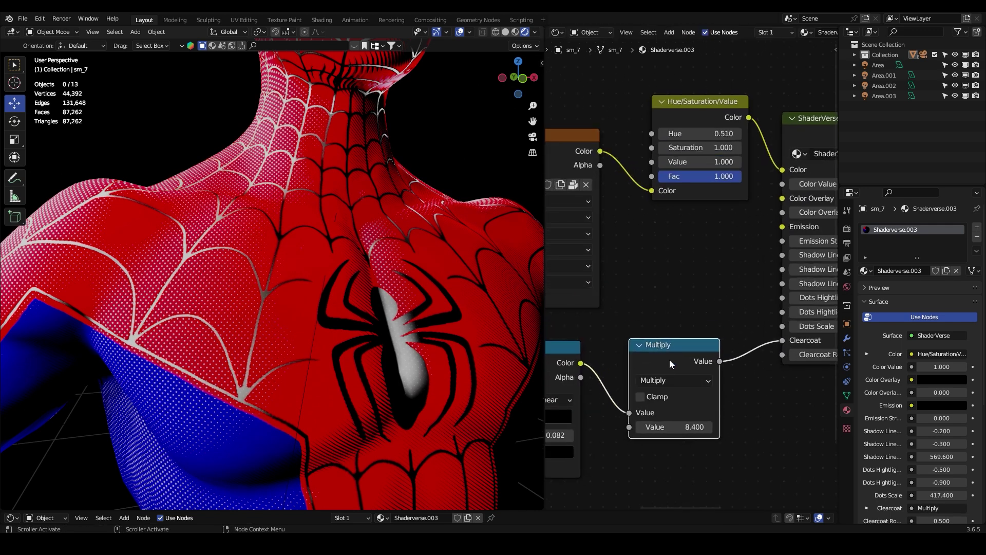
scroll(670, 360, "down", 2)
key("shift+a")
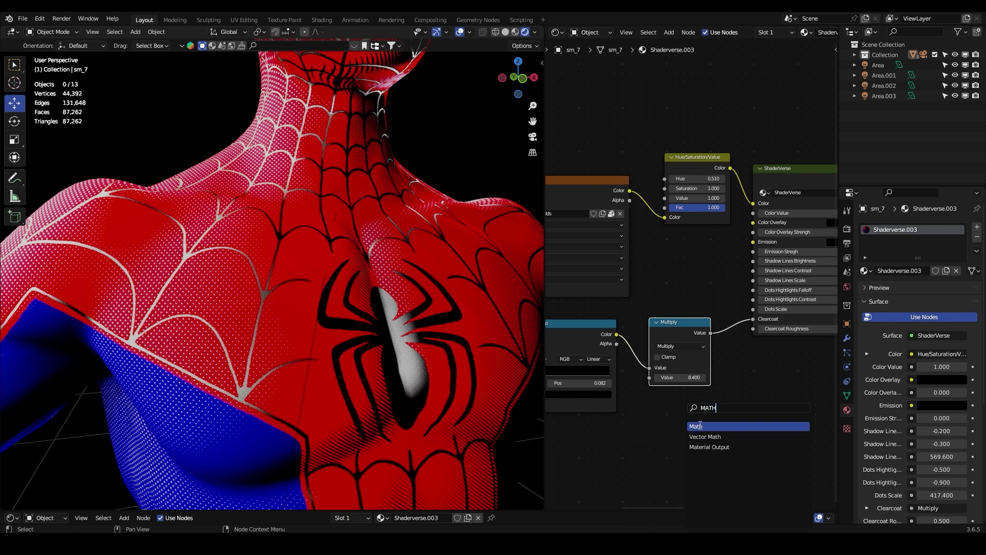
left_click(700, 426)
left_click(677, 421)
left_click(685, 434)
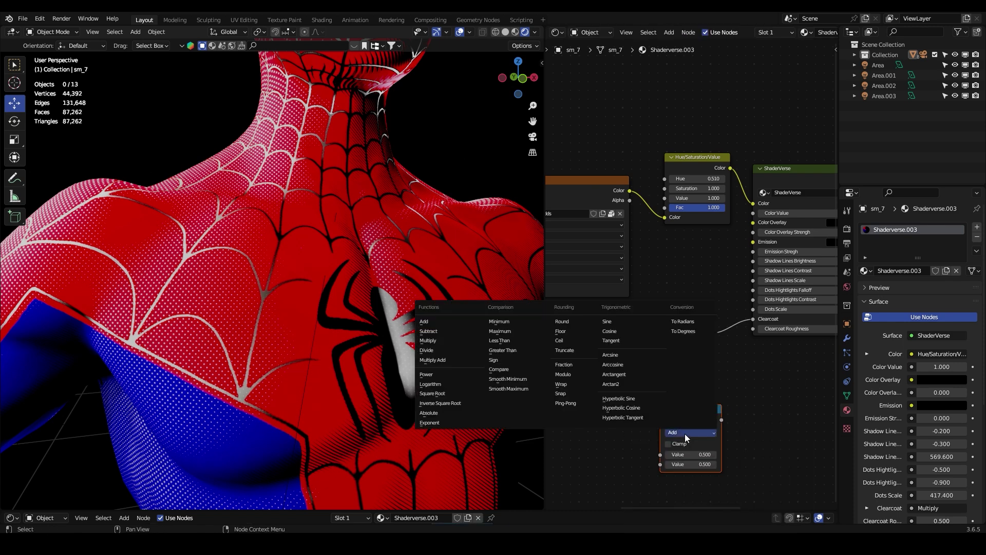
left_click(442, 341)
middle_click_drag(659, 470, 655, 436)
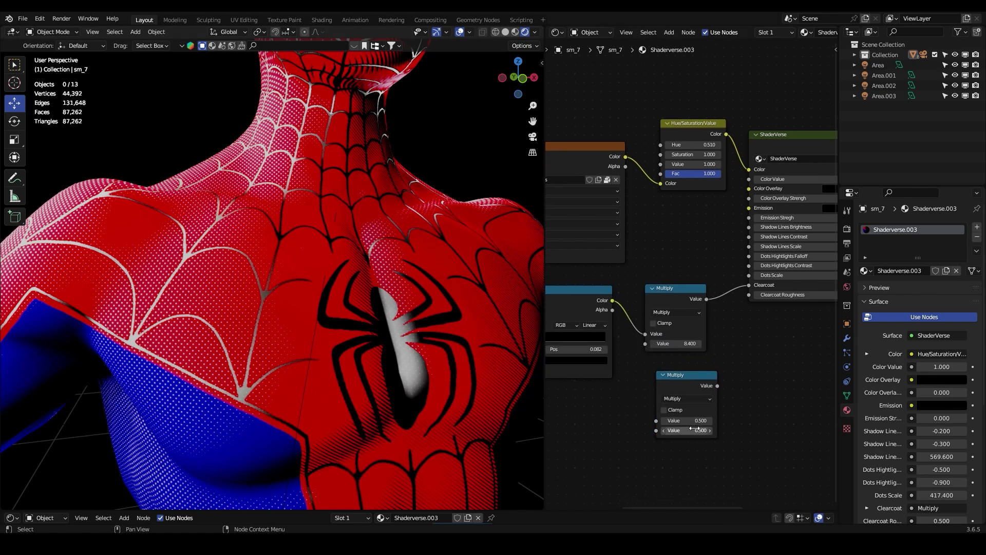
middle_click_drag(315, 311, 300, 325)
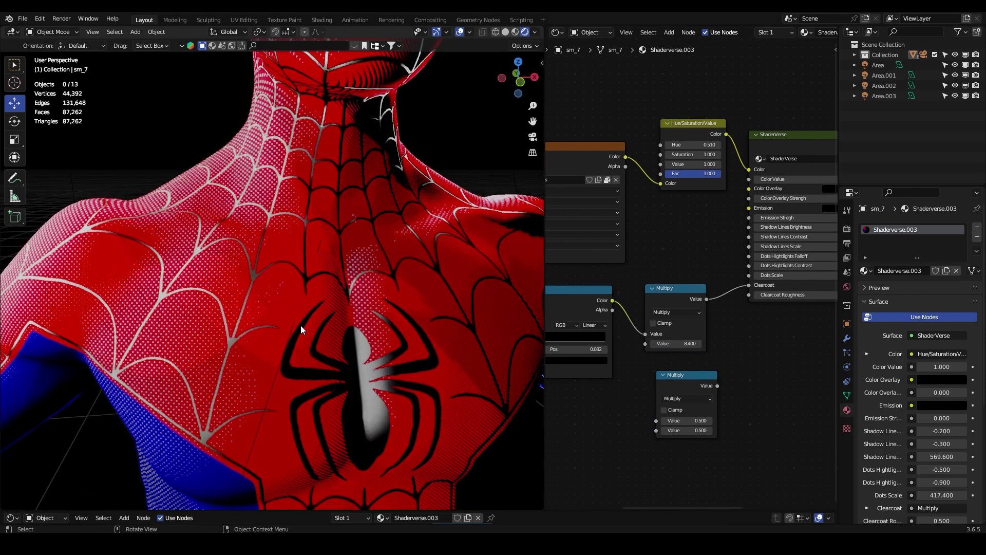
Step: Preview the connected Multiply node's output on the torso and compare it with the Color Ramp's output
left_click(688, 300, "ctrl+shift")
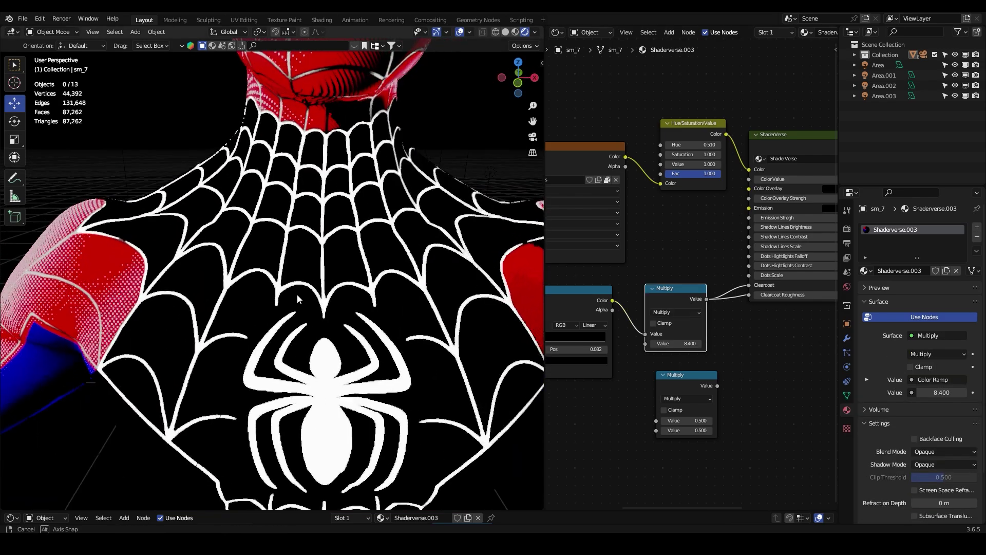
middle_click_drag(617, 298, 659, 297)
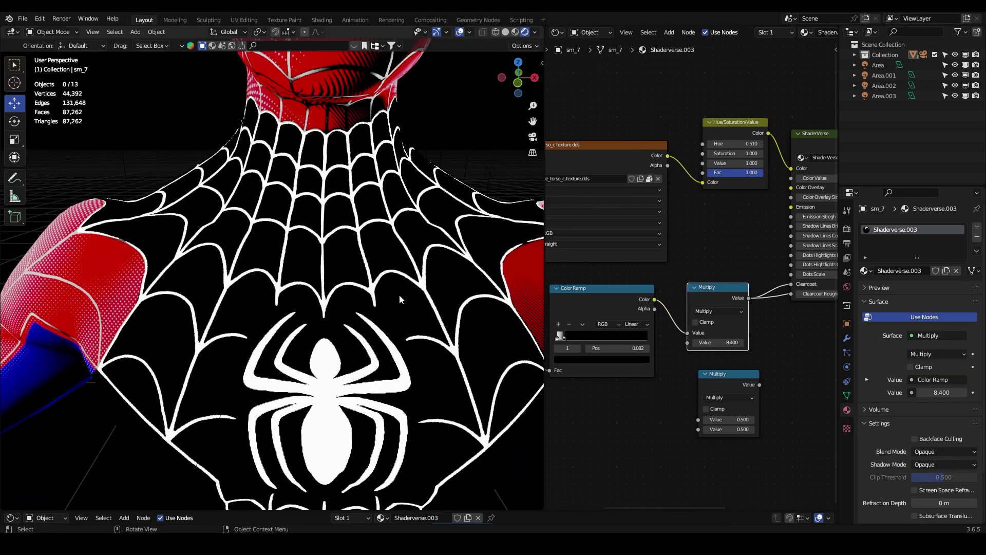
middle_click_drag(399, 294, 250, 268)
scroll(693, 291, "down", 4)
mouse_move(770, 307)
middle_mouse_down()
mouse_move(751, 302)
mouse_move(809, 300)
mouse_move(756, 303)
middle_mouse_up()
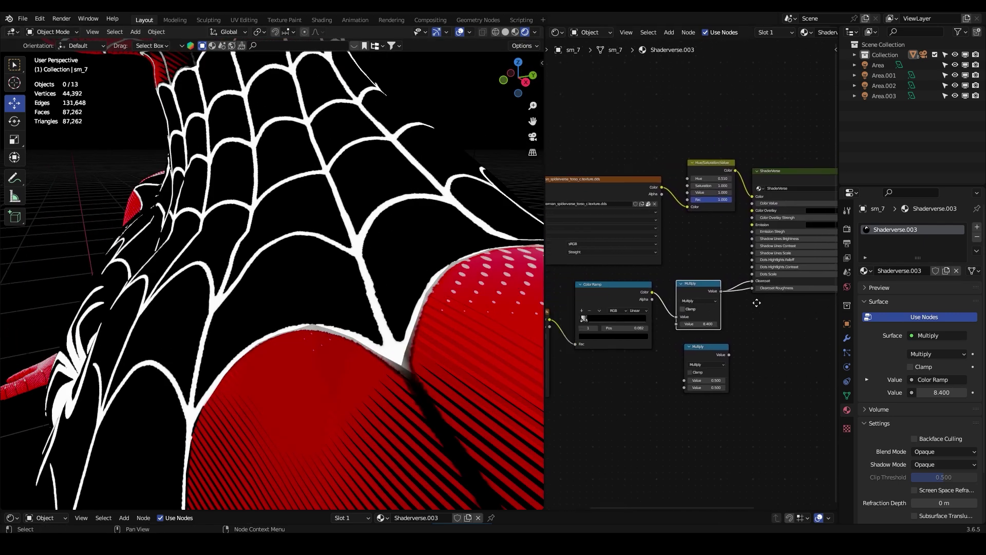
scroll(665, 306, "up", 2)
left_click(716, 299, "ctrl+shift")
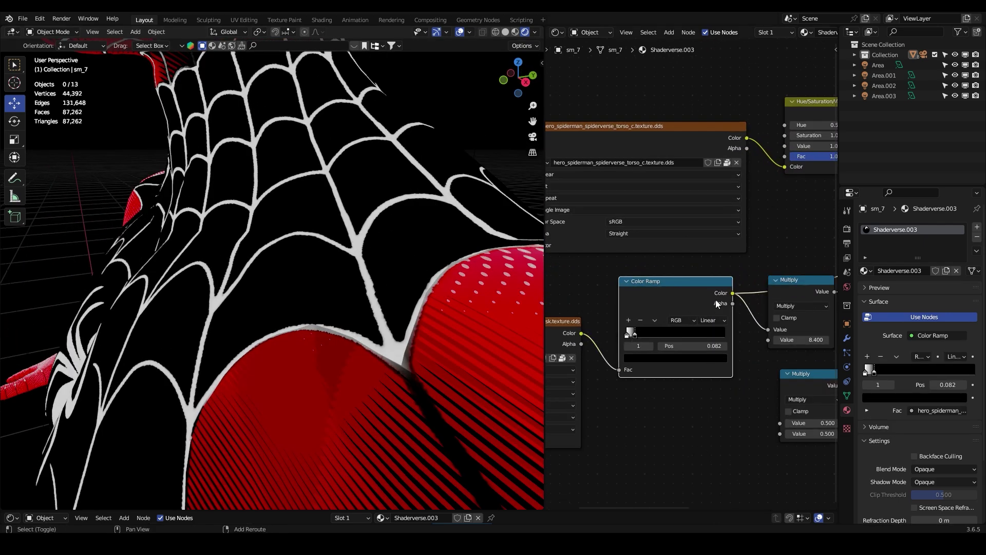
Step: Switch the torso preview from the Color Ramp back to ShaderVerse and examine the clearcoat on the web lines
mouse_move(649, 333)
left_mouse_down()
mouse_move(730, 330)
mouse_move(706, 331)
left_mouse_up()
right_click(706, 332)
scroll(720, 319, "down", 5)
middle_click_drag(823, 256, 642, 289)
left_click(730, 244, "ctrl+shift")
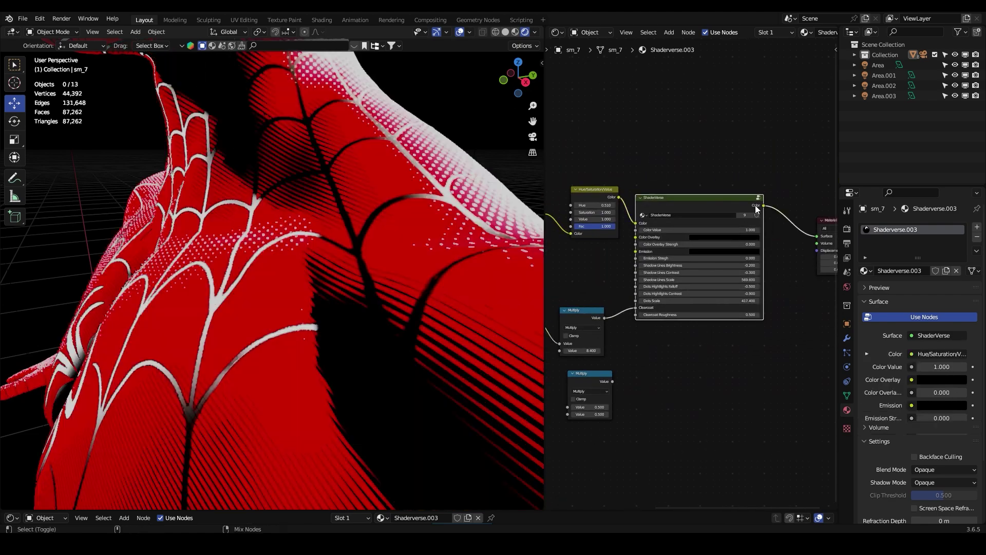
mouse_move(295, 230)
middle_mouse_down()
mouse_move(389, 239)
mouse_move(369, 244)
mouse_move(368, 279)
middle_mouse_up()
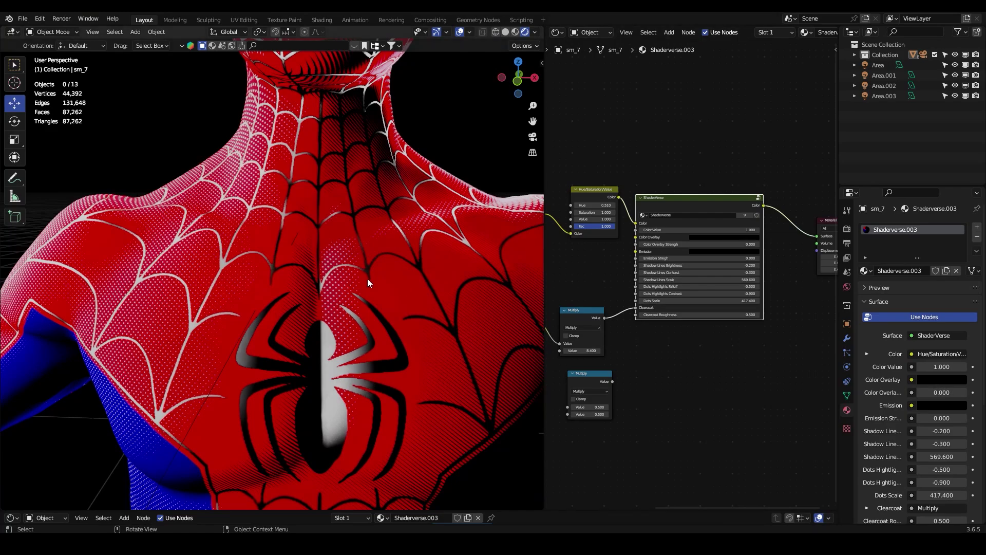